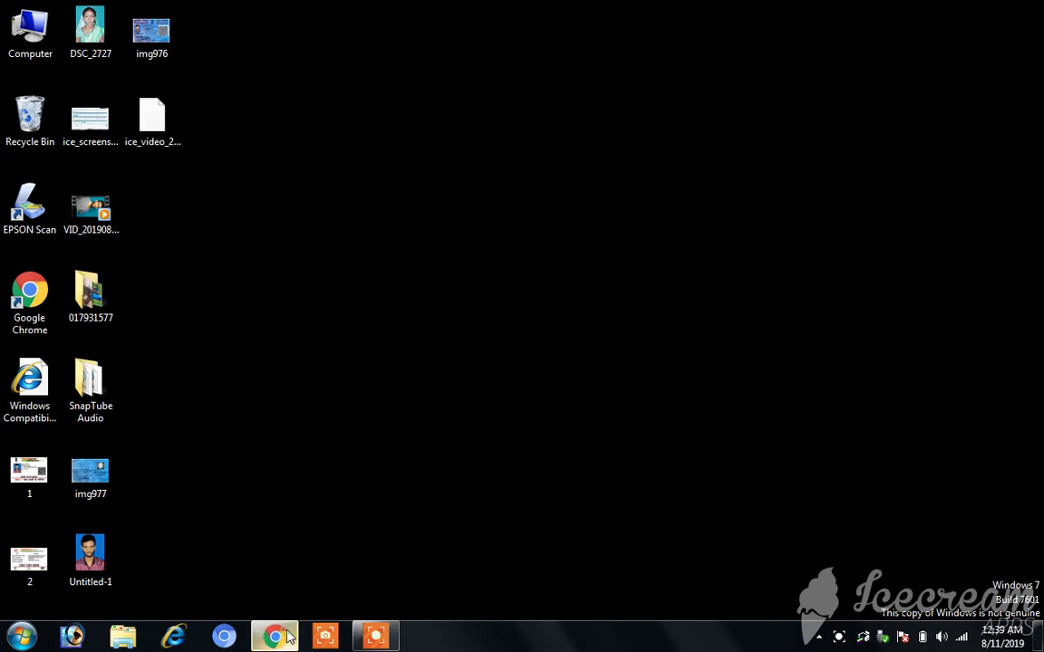
Search Google in Chrome for 'neat setup ps 32'
click(290, 636)
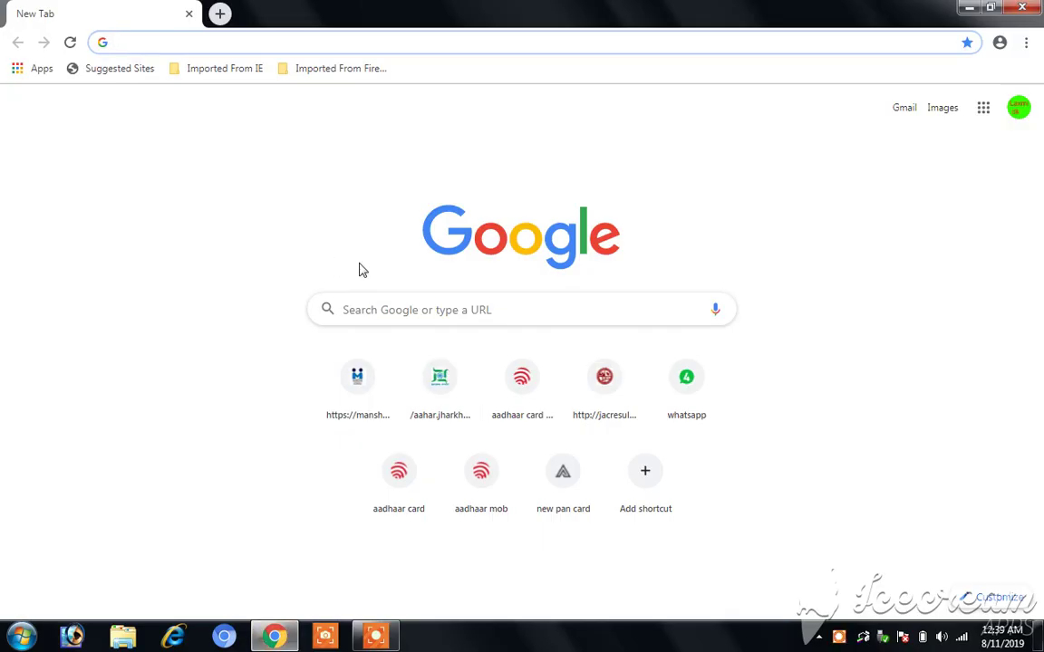
click(368, 310)
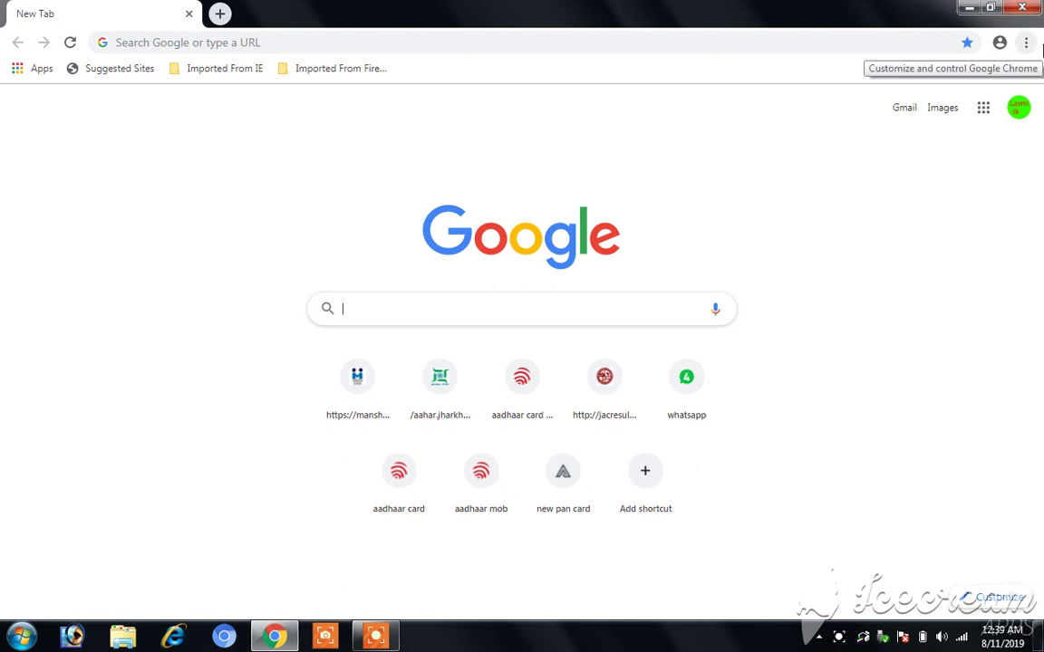
text(ne)
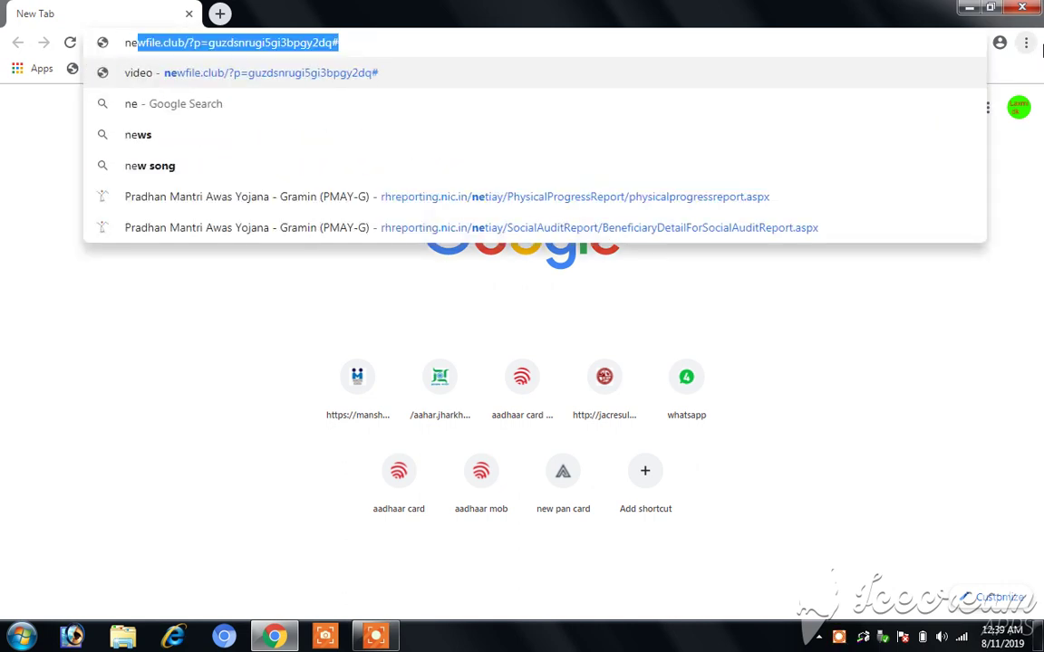
text(at)
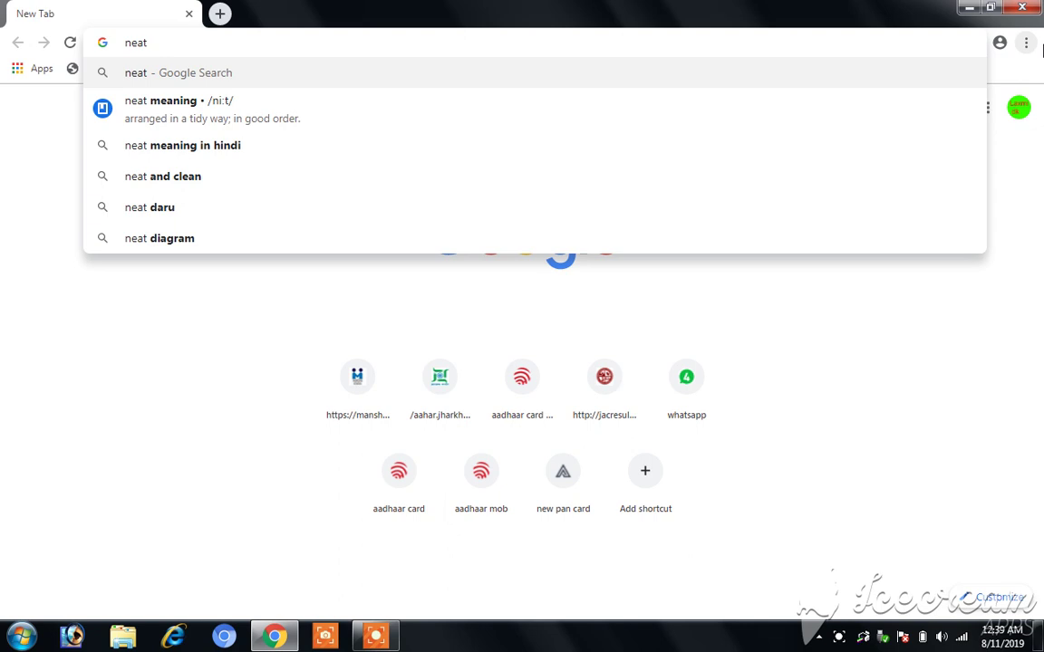
text( se)
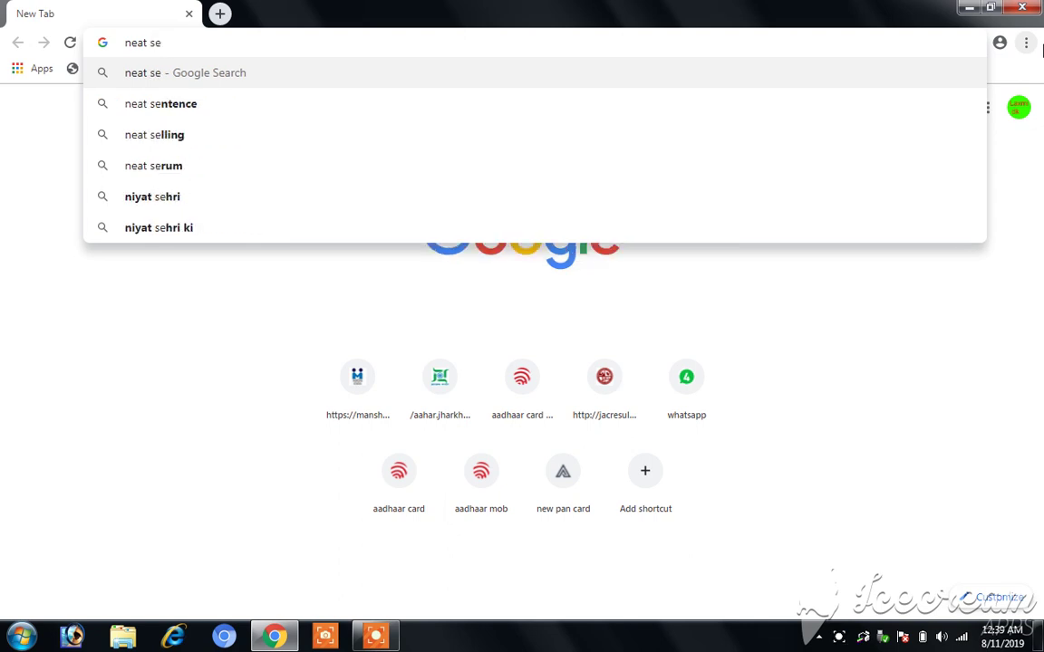
text(t)
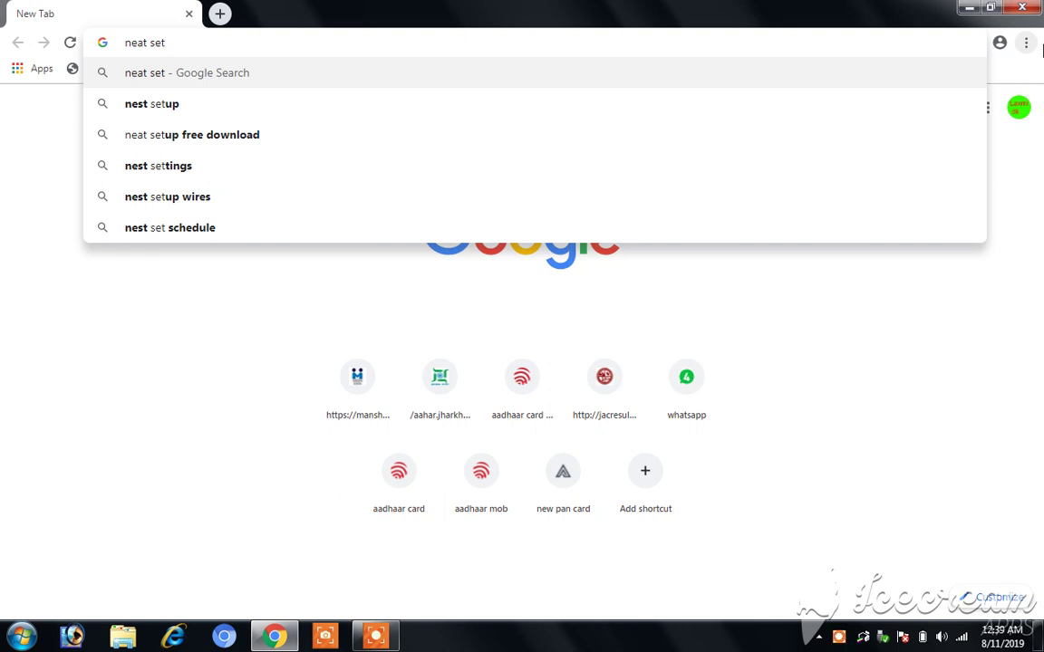
text(up)
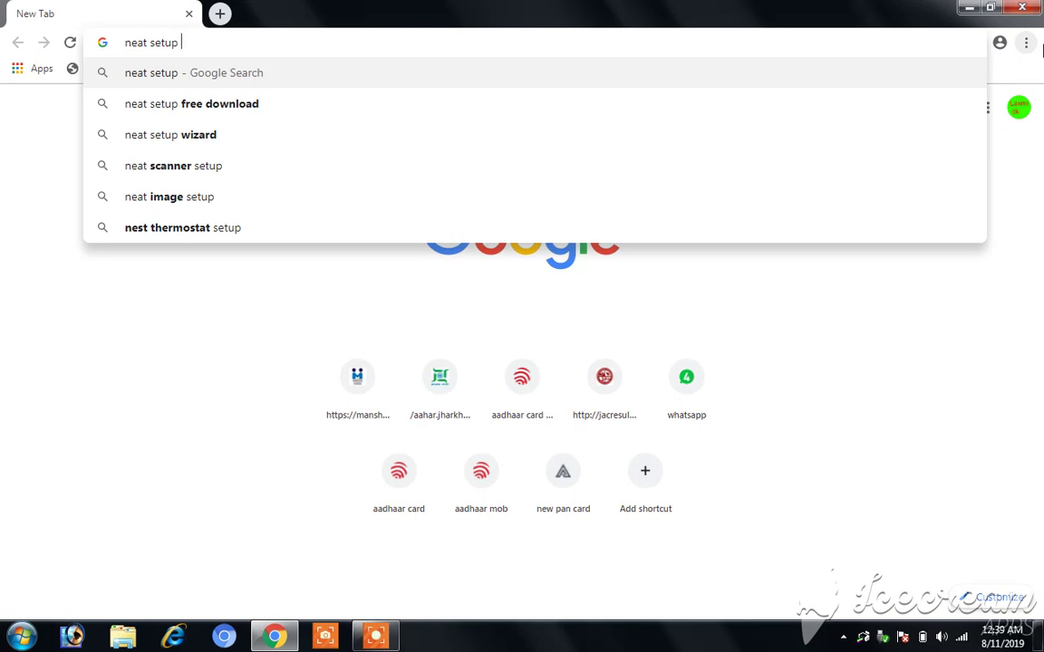
text( ps)
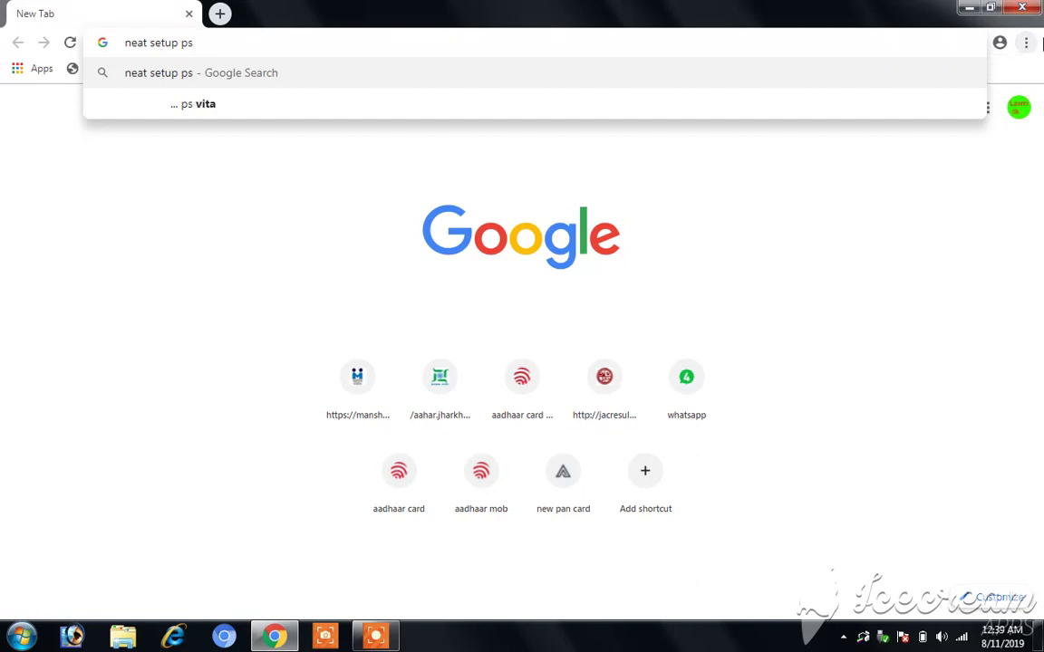
text( 32)
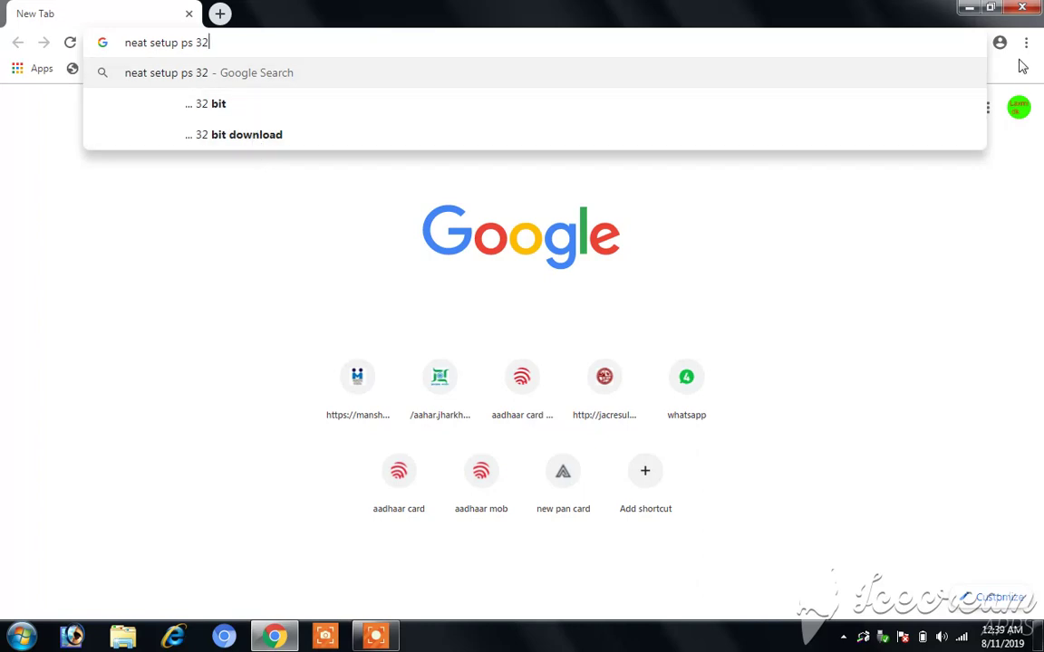
key(Return)
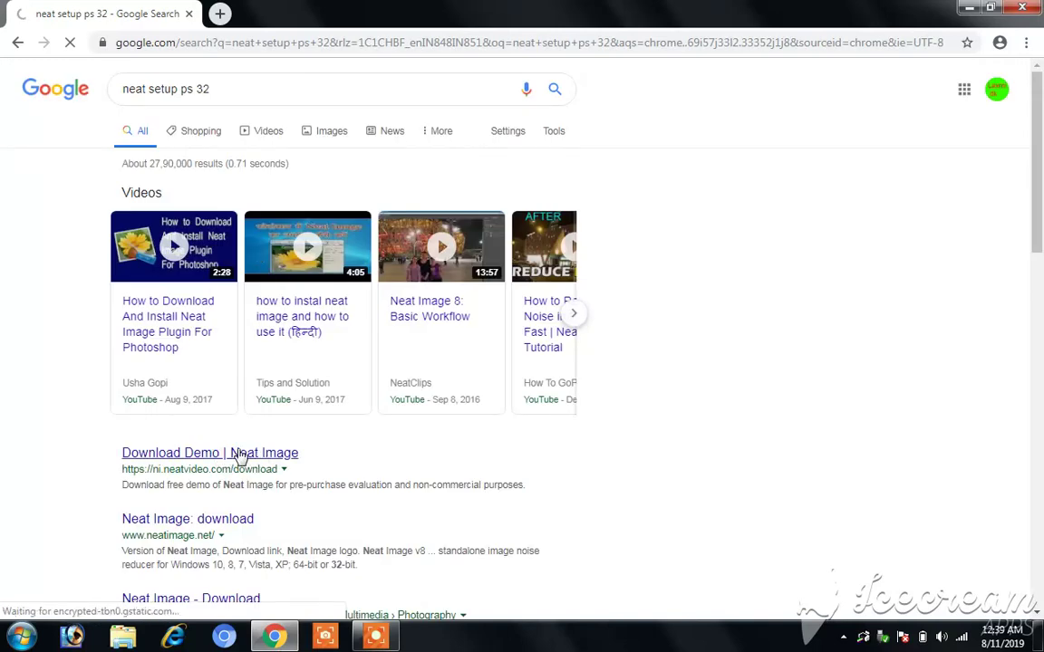
Download the 32-bit Neat Image demo plug-in for Photoshop from the Download Demo page
click(239, 455)
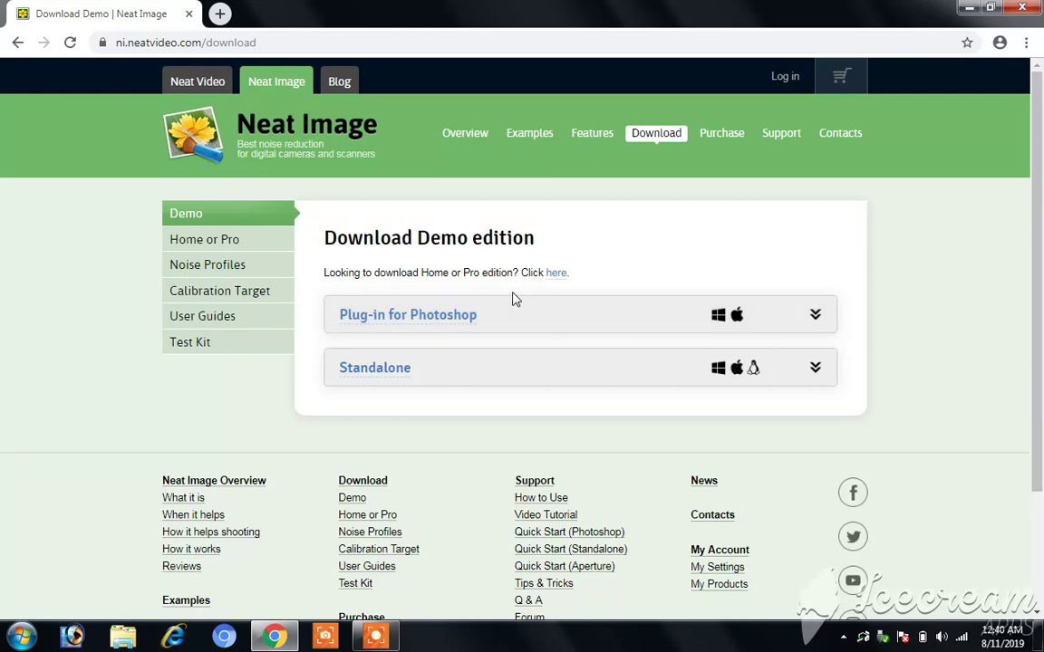
scroll(770, 330, down, 1)
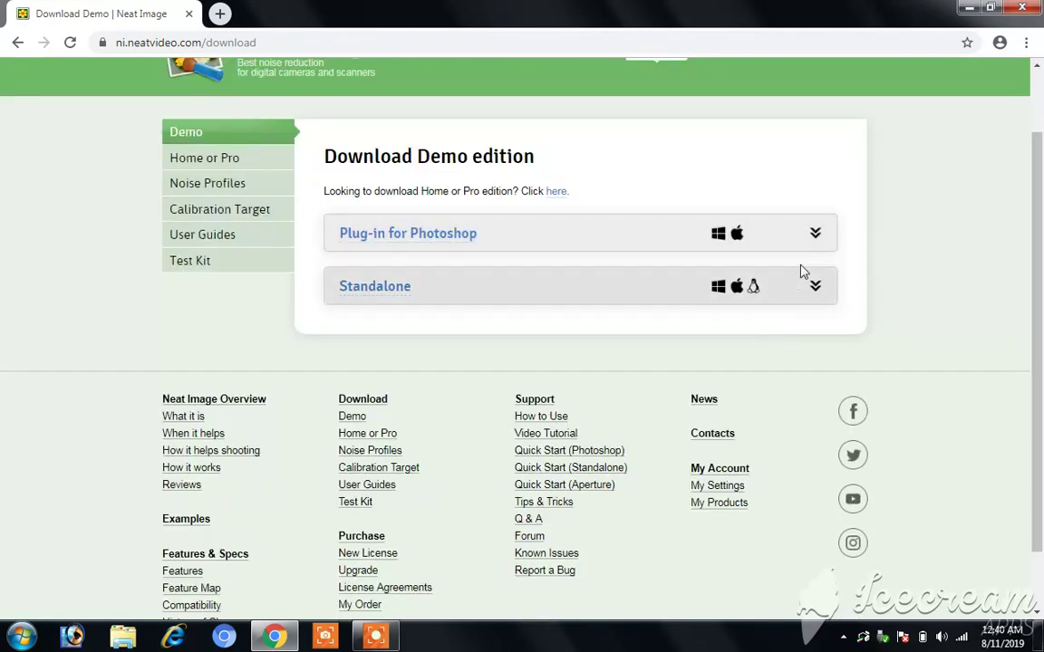
click(816, 236)
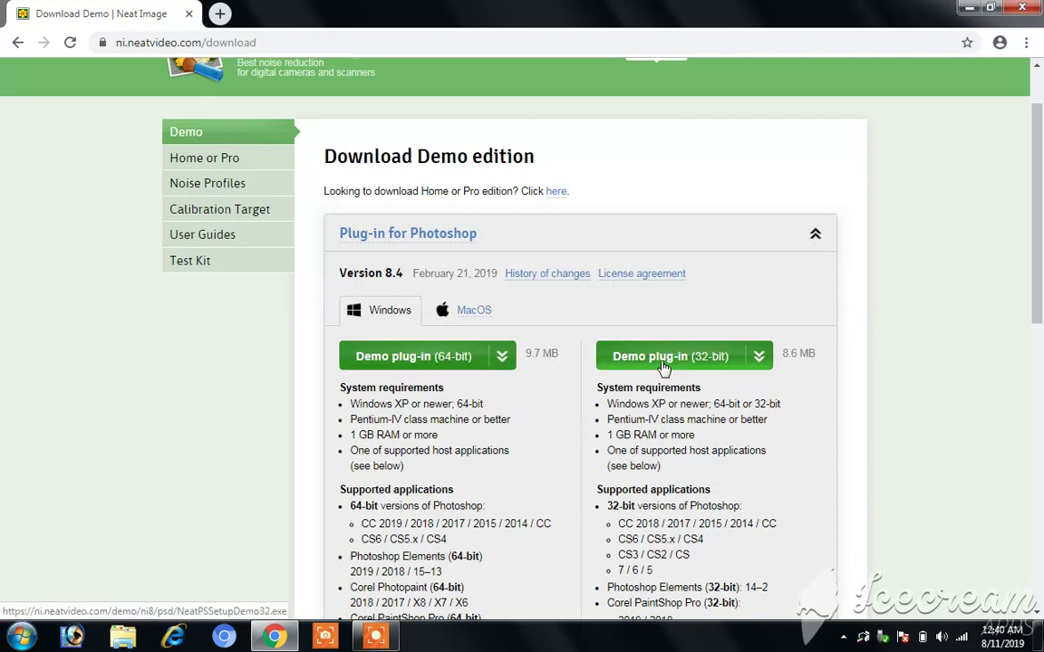
click(748, 364)
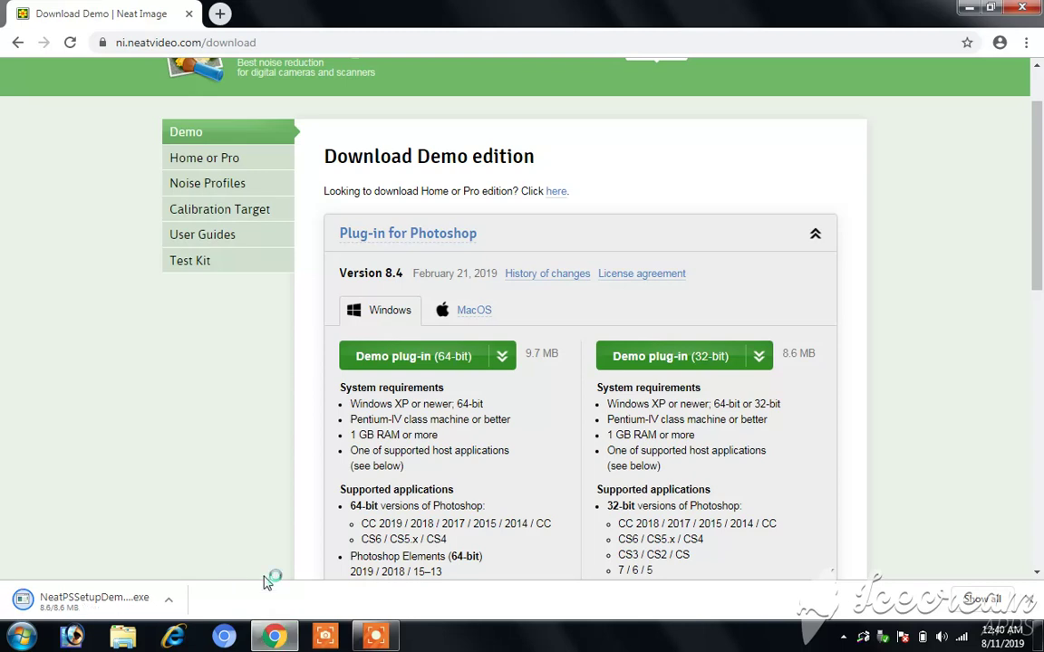
Run the downloaded NeatPSSetupDemo installer and accept the licence agreement
click(171, 602)
click(193, 498)
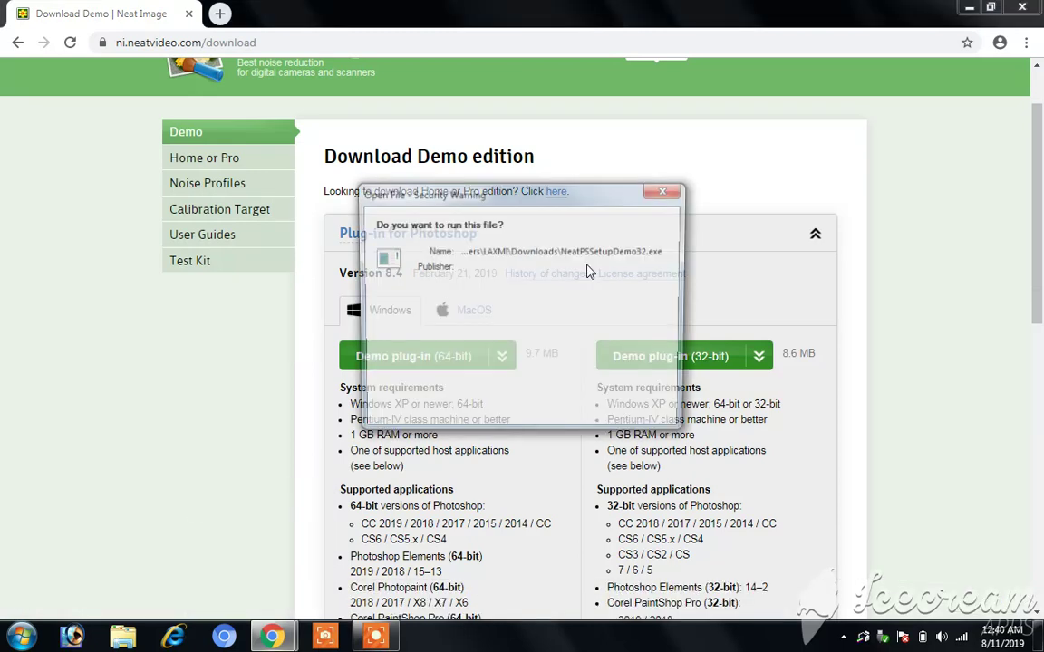
click(568, 330)
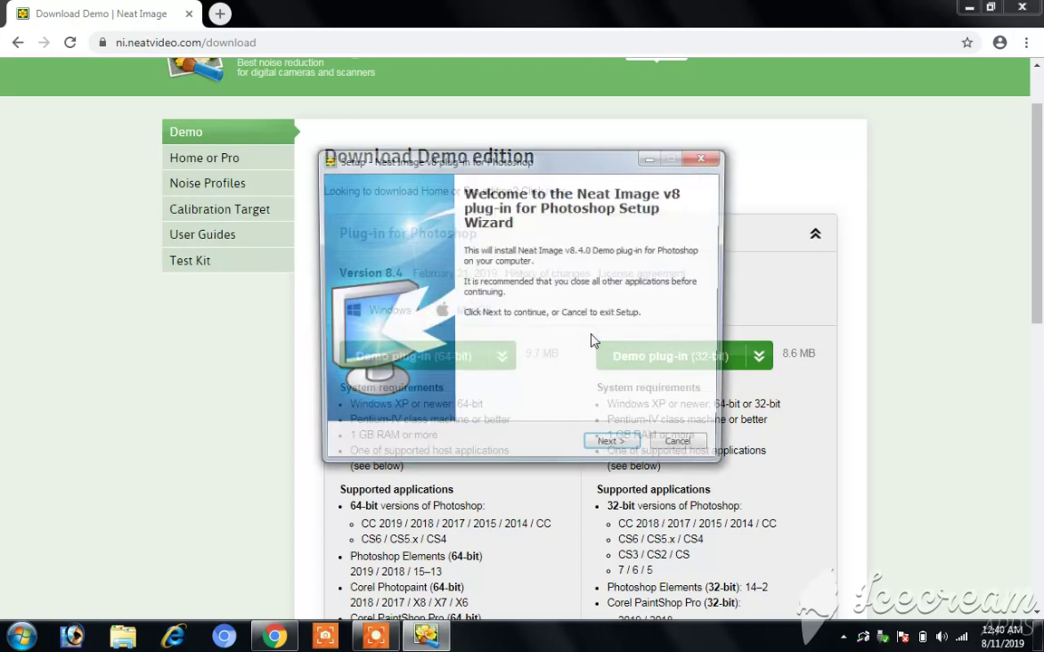
click(614, 450)
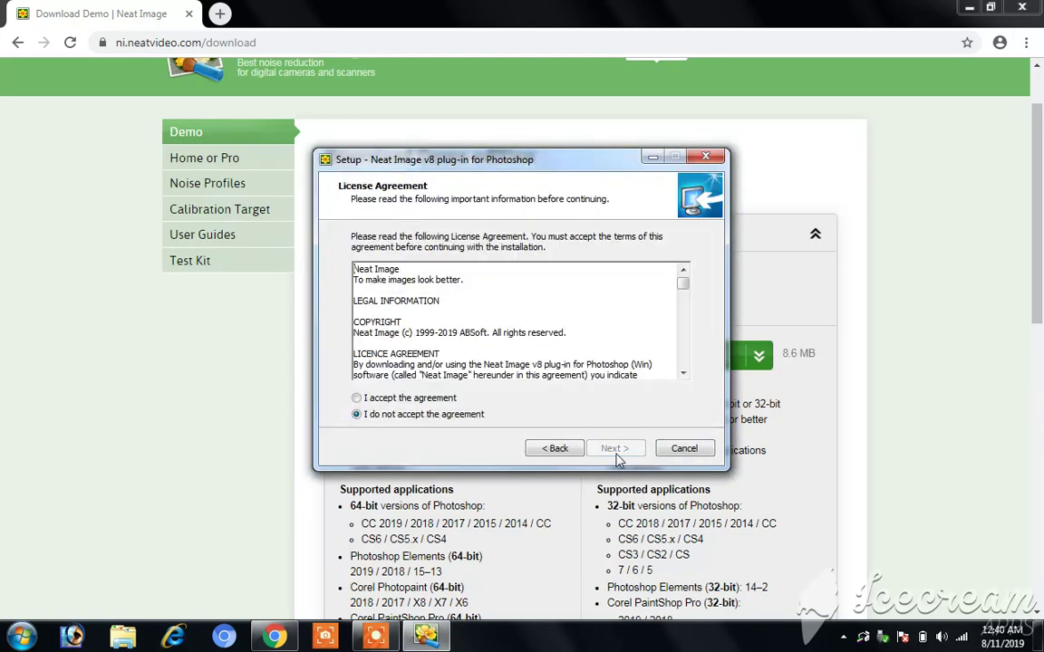
click(386, 399)
click(613, 451)
Install with default folders and Adobe Photoshop 7 as target, then finish setup
click(613, 451)
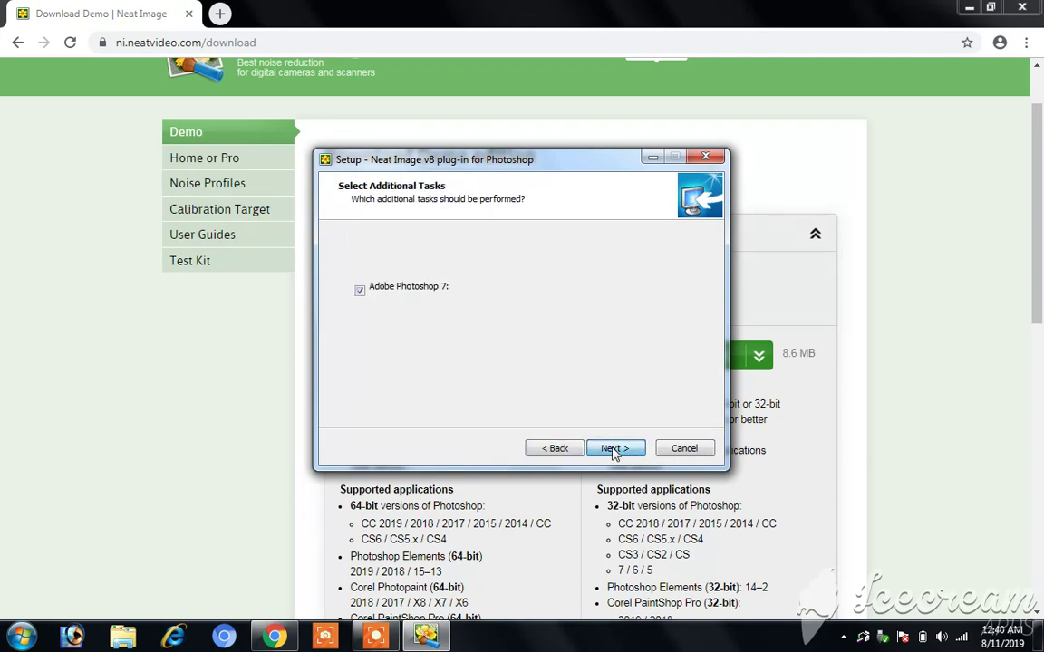
click(613, 450)
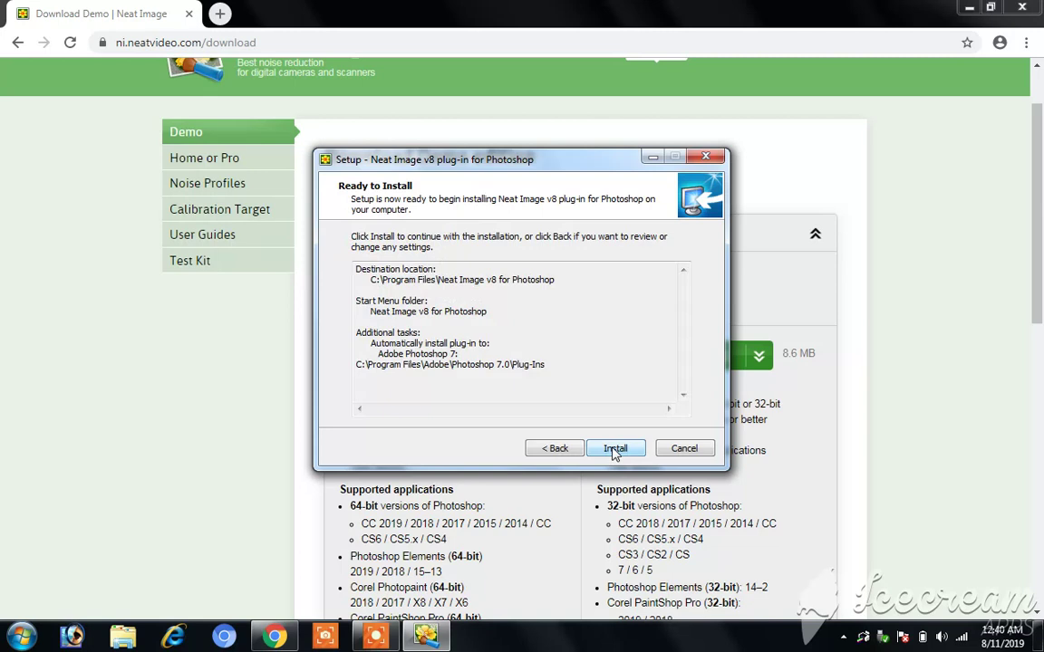
click(614, 450)
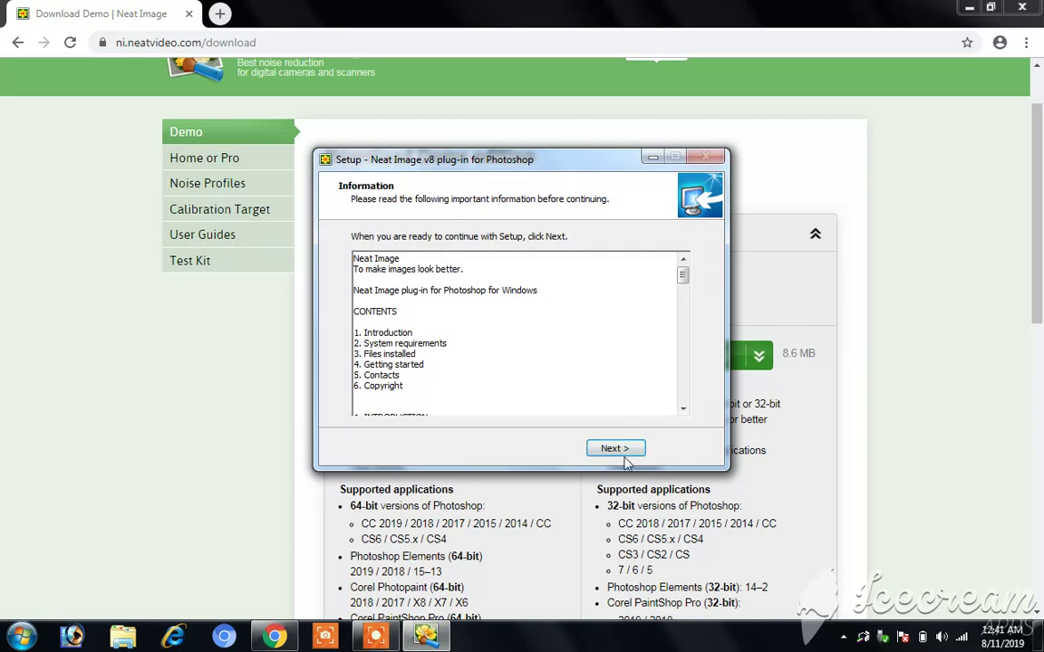
click(623, 455)
click(625, 452)
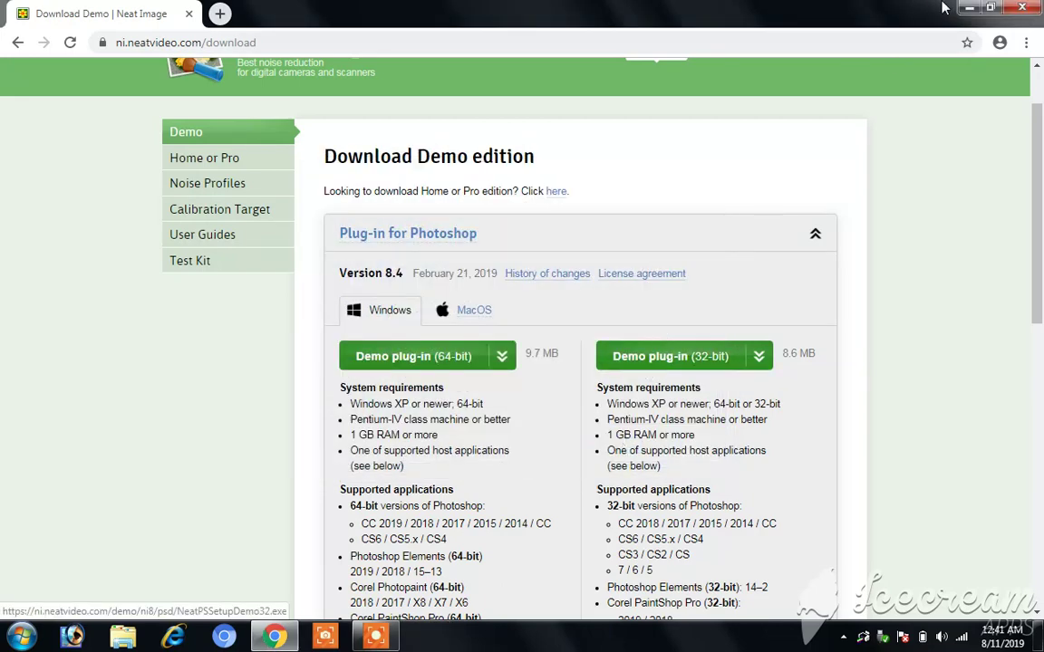
Refresh the desktop, launch Photoshop 7, and confirm Neat Image is listed under Filter
key(super+d)
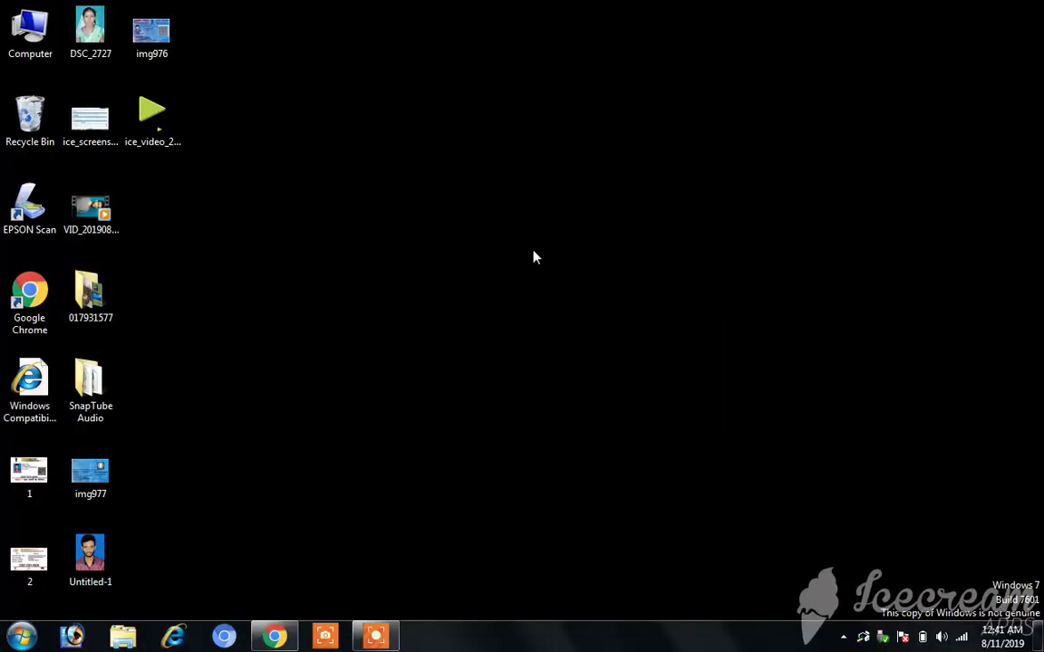
right_click(534, 251)
click(571, 293)
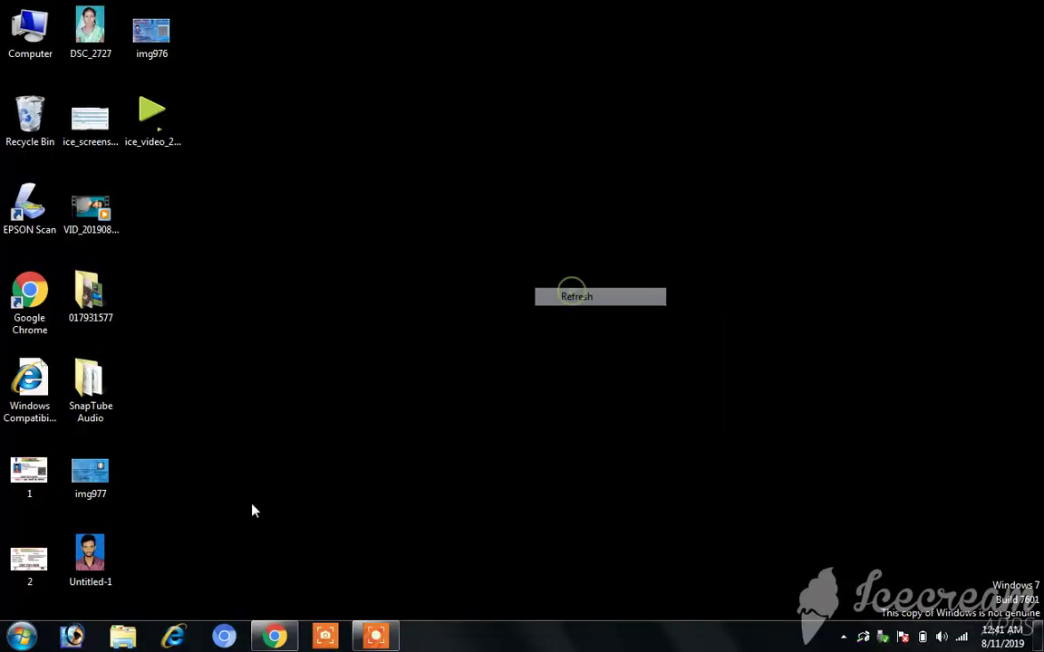
click(80, 637)
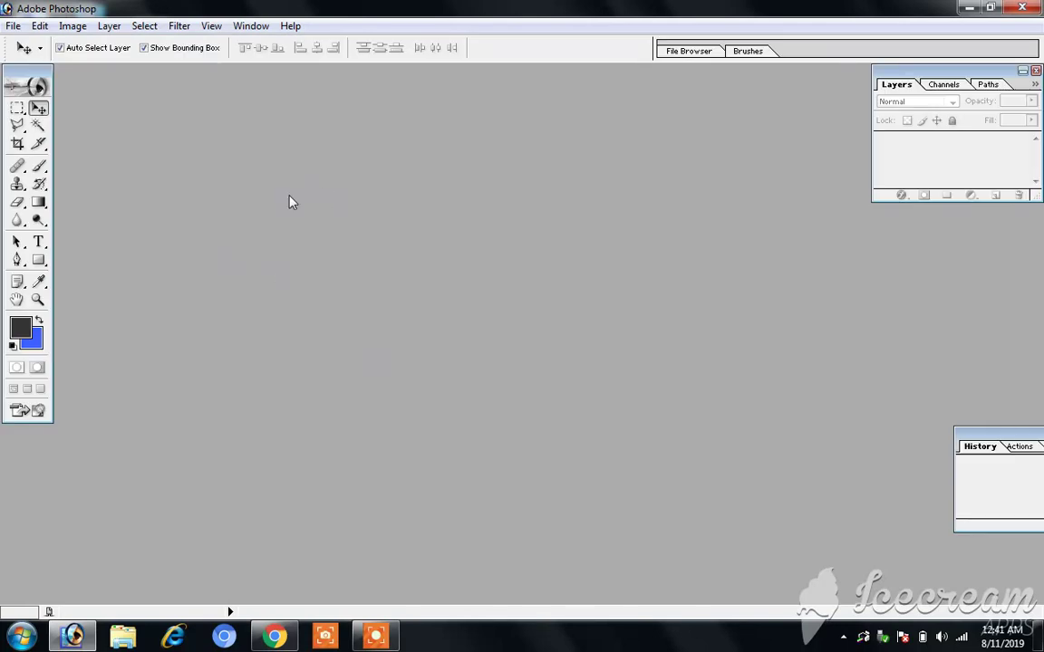
click(179, 26)
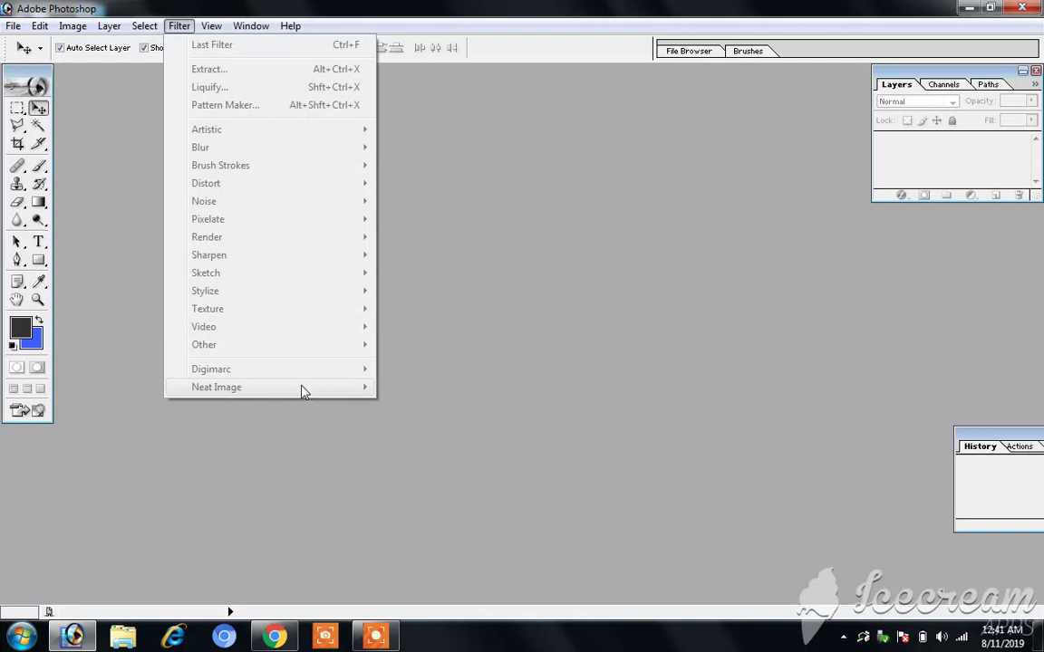
click(489, 372)
Open the portrait JPEG from the khublal folder on drive D:, browsing with extra large icons
click(13, 25)
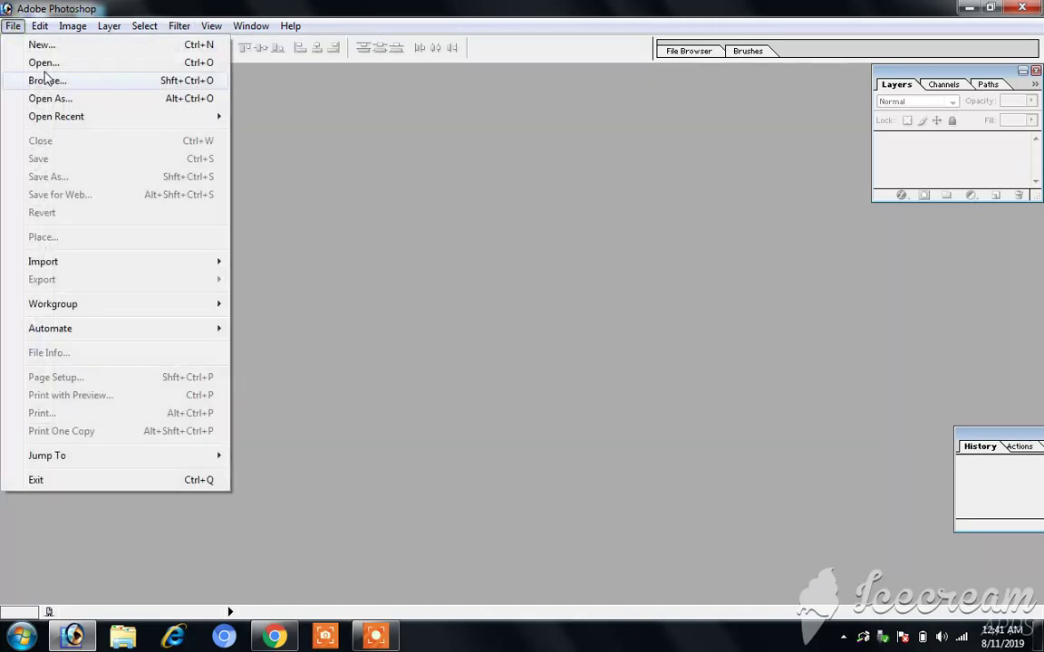
click(379, 213)
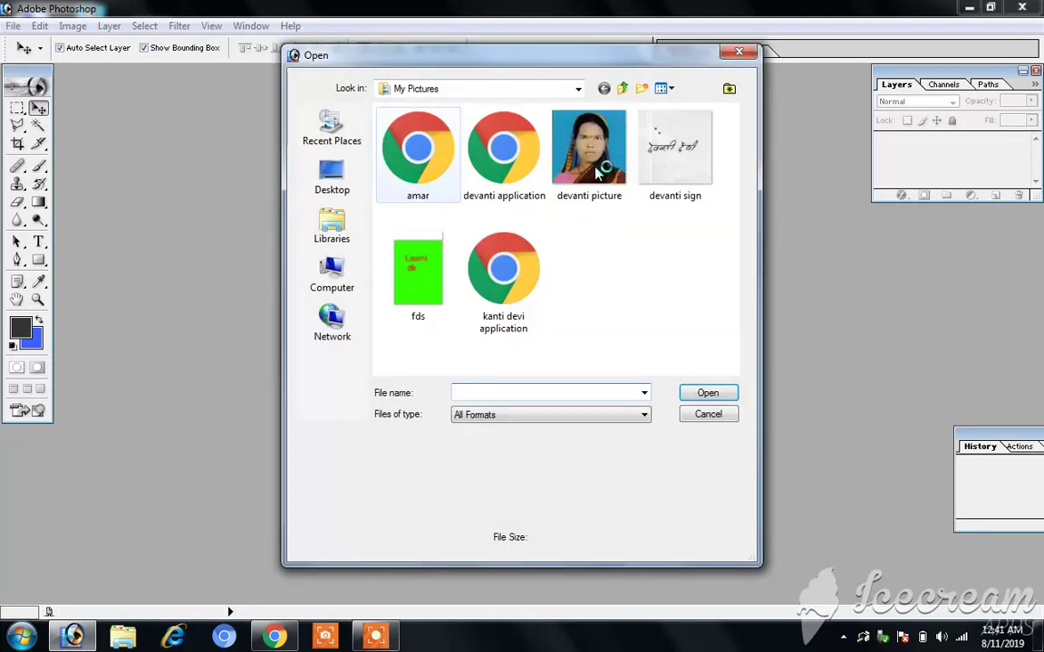
click(331, 272)
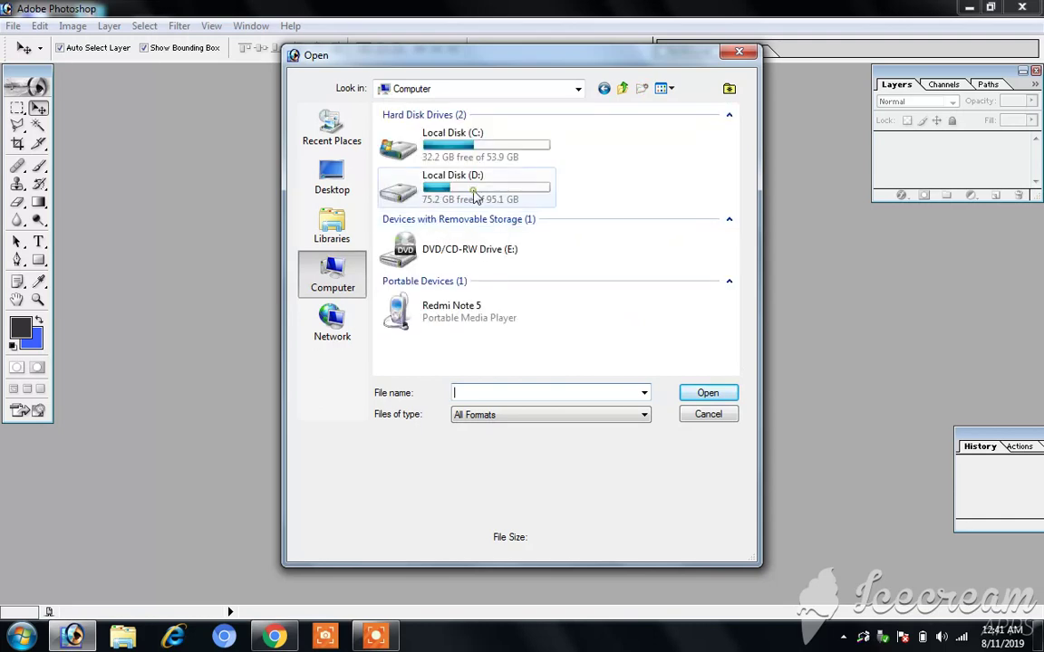
double_click(473, 196)
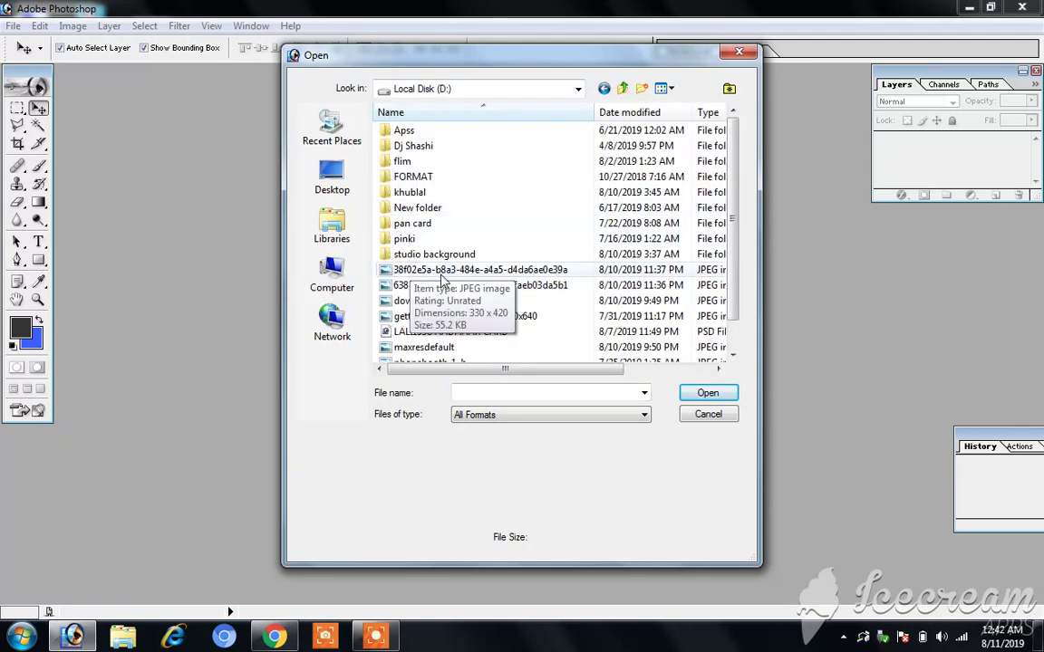
click(671, 88)
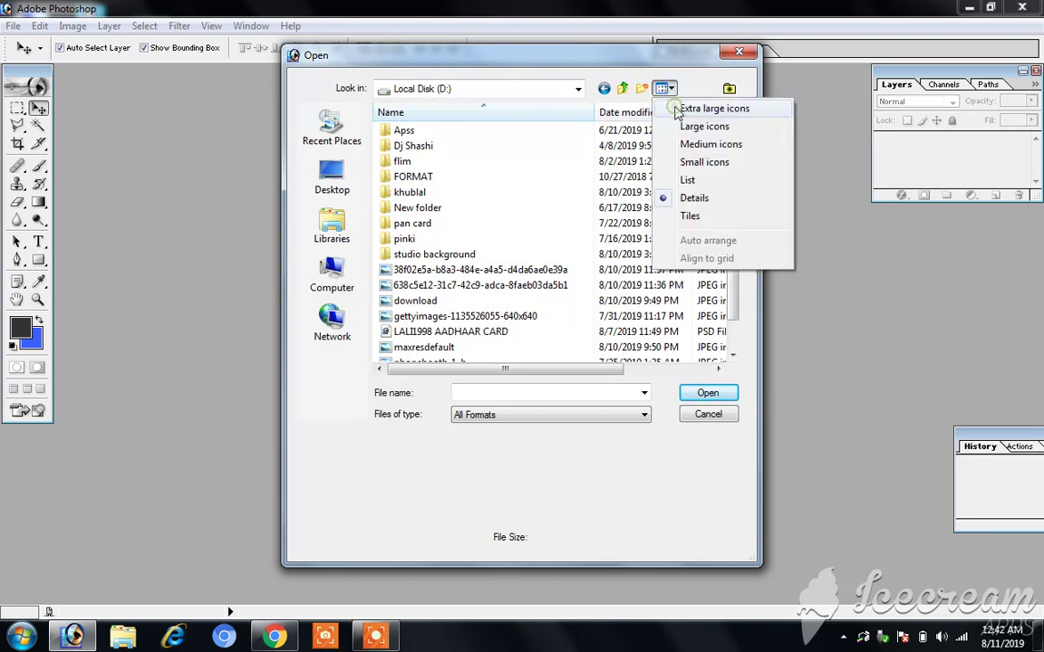
click(687, 109)
drag(733, 123, 734, 180)
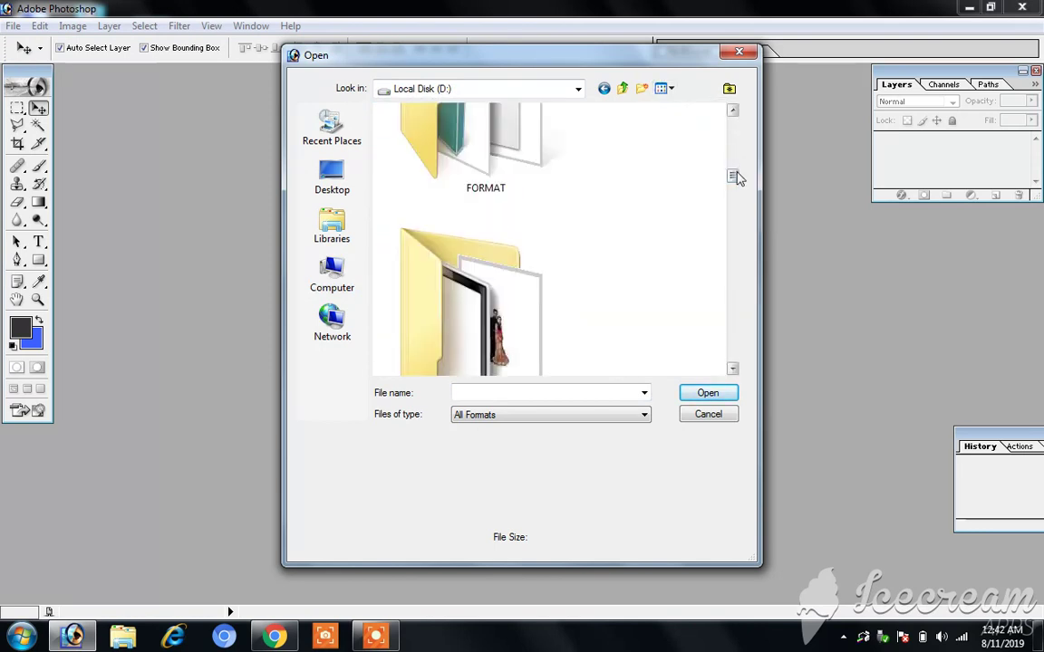
drag(735, 181, 734, 186)
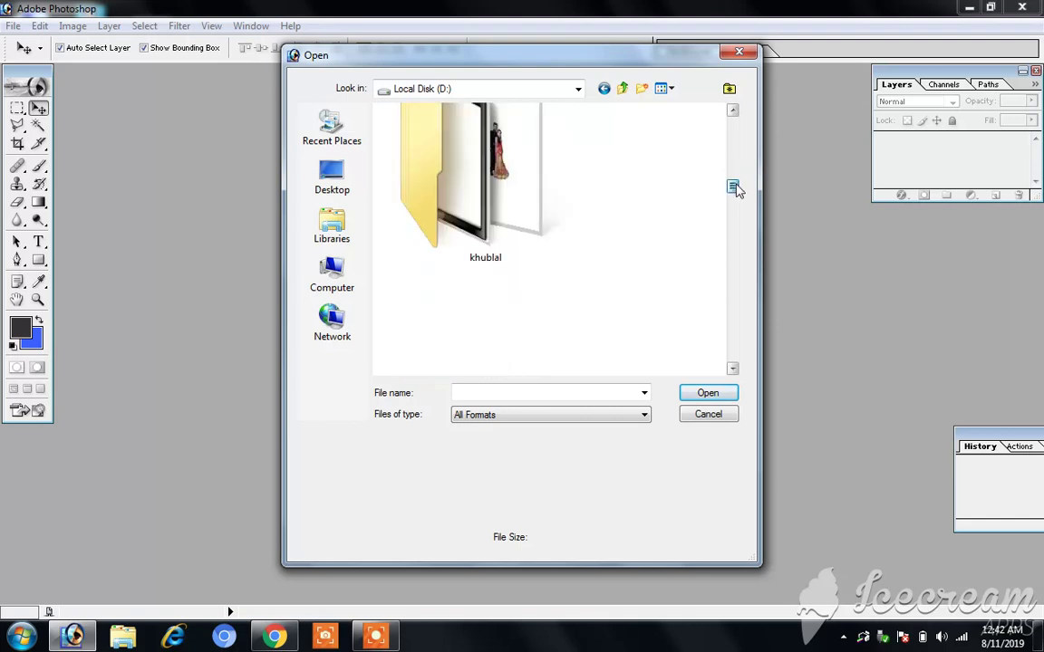
double_click(497, 130)
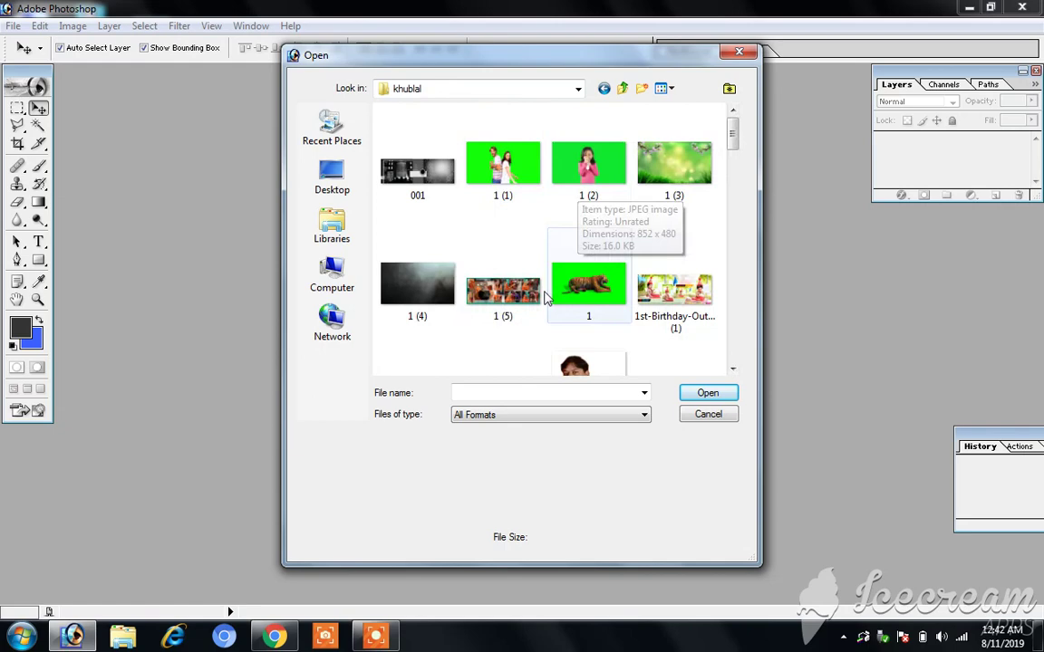
click(584, 365)
click(716, 392)
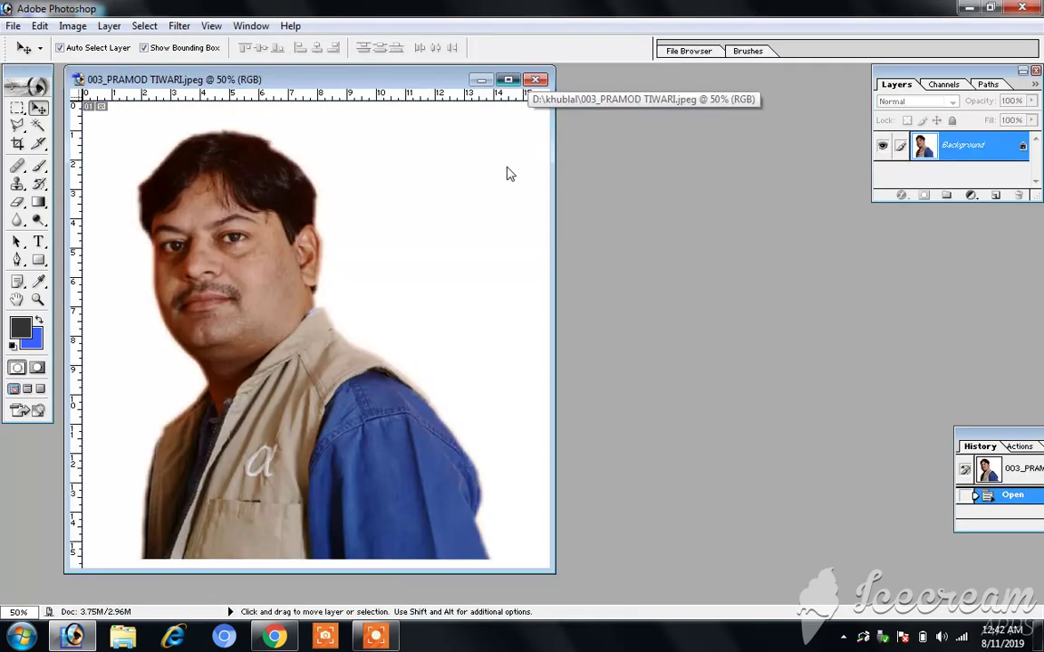
Maximize the document and crop the portrait to 1.1 × 1.4 in at 300 pixels/inch
click(508, 80)
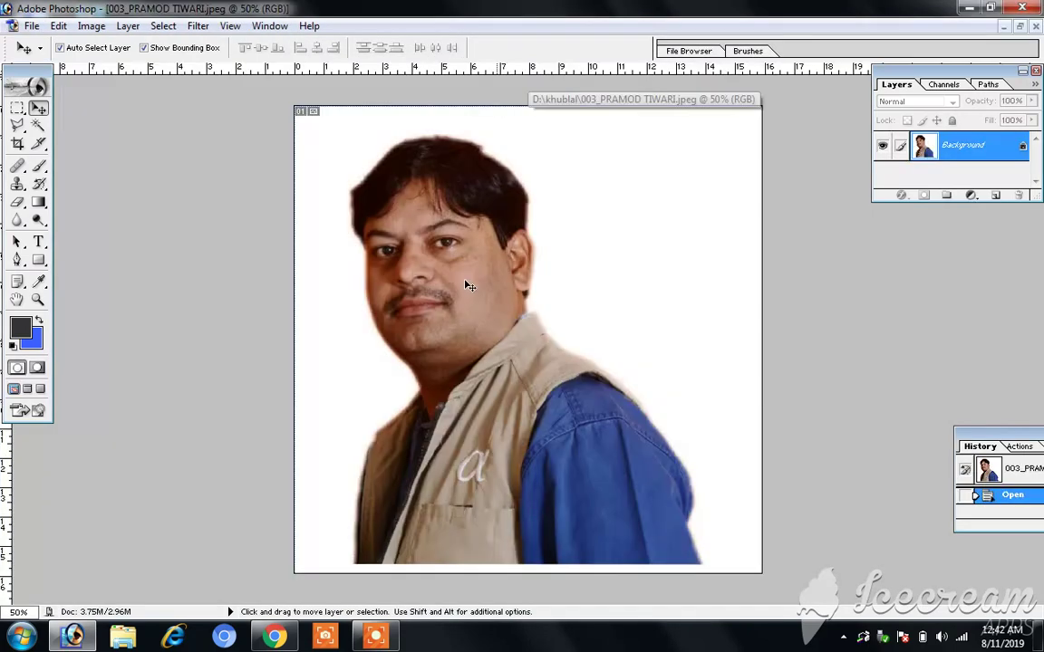
click(17, 143)
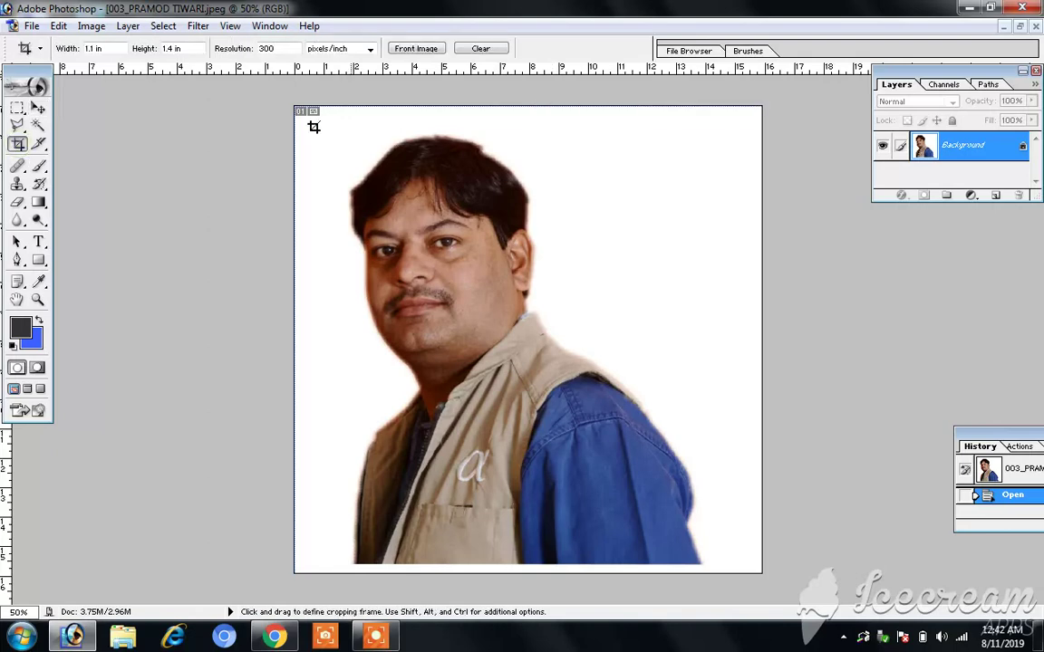
mouse_move(278, 107)
mouse_down()
mouse_move(711, 579)
mouse_move(661, 576)
mouse_up()
key(Return)
click(229, 26)
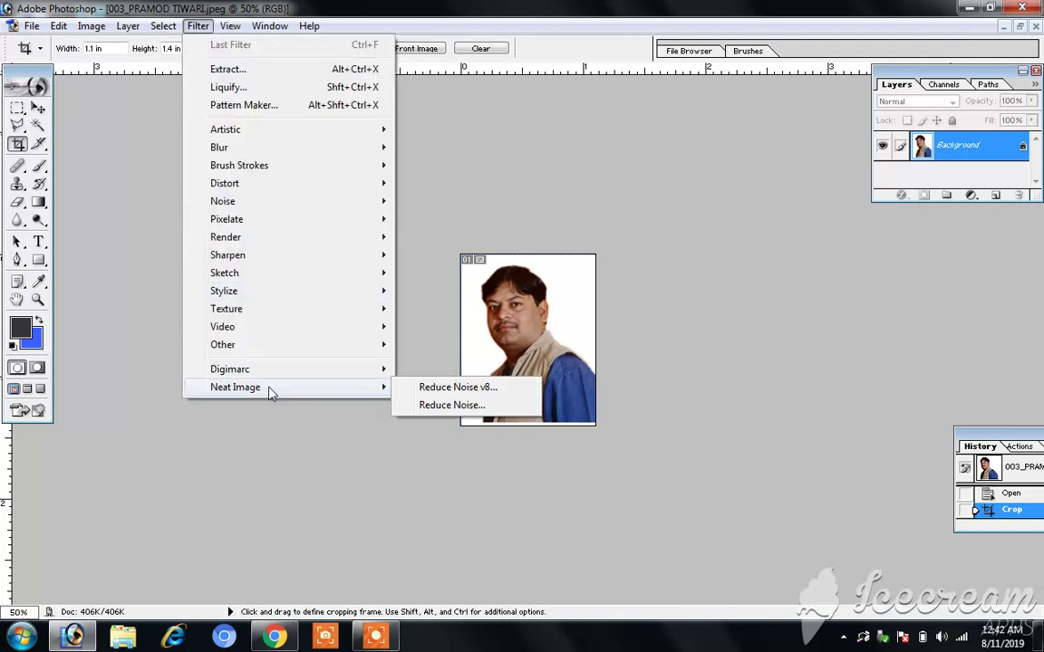
Apply Neat Image Reduce Noise v8 with Luminance 100% and Sharpening 90%, checking the preview at 400%
mouse_move(235, 387)
click(452, 405)
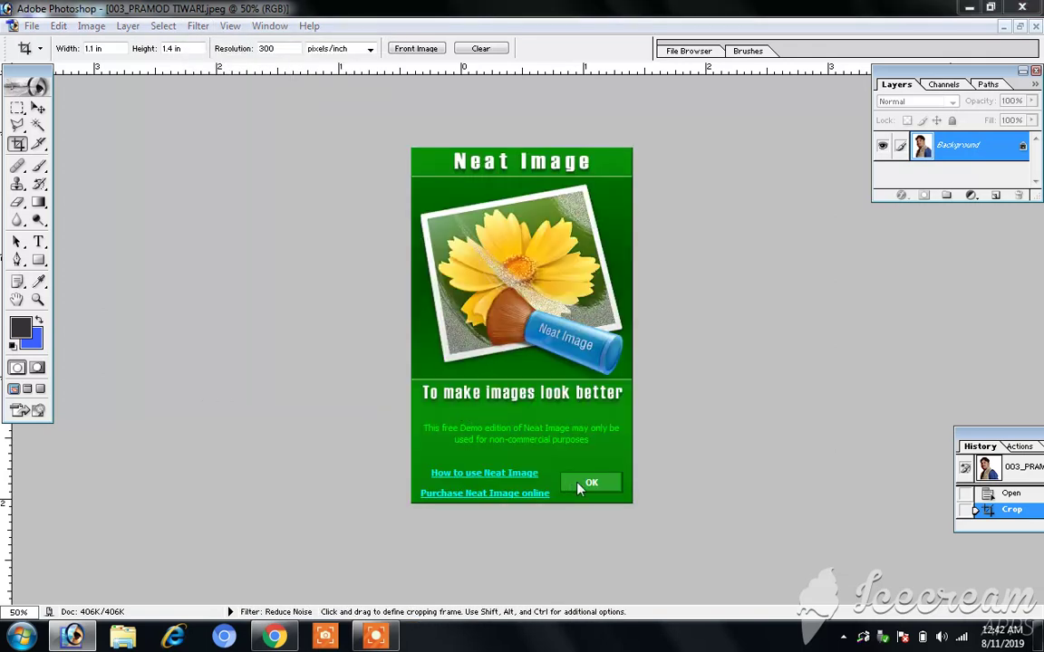
click(577, 489)
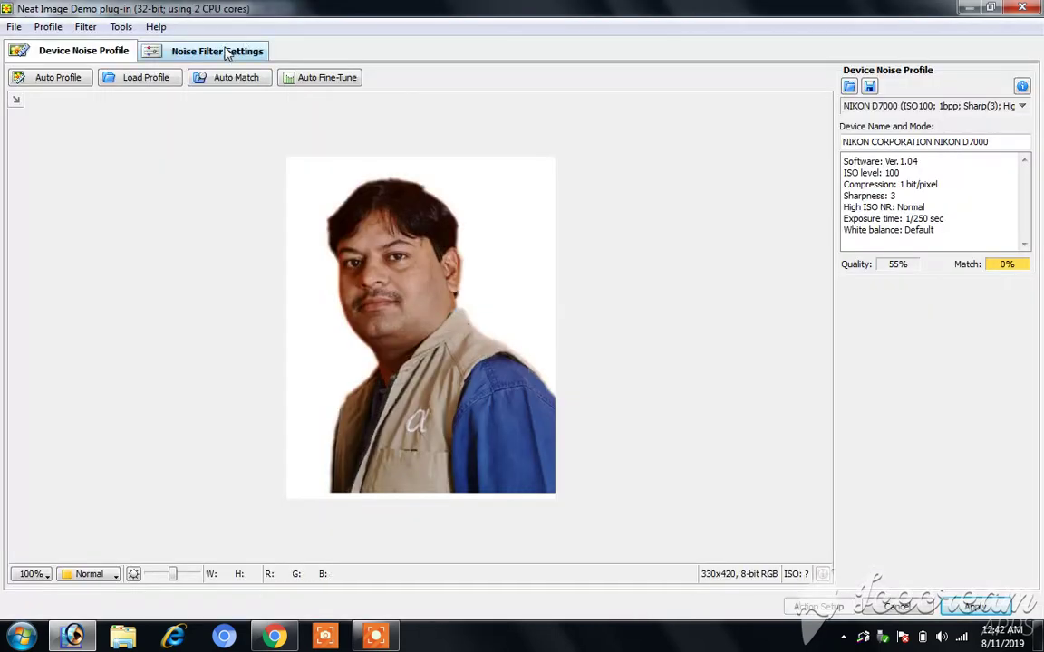
click(226, 53)
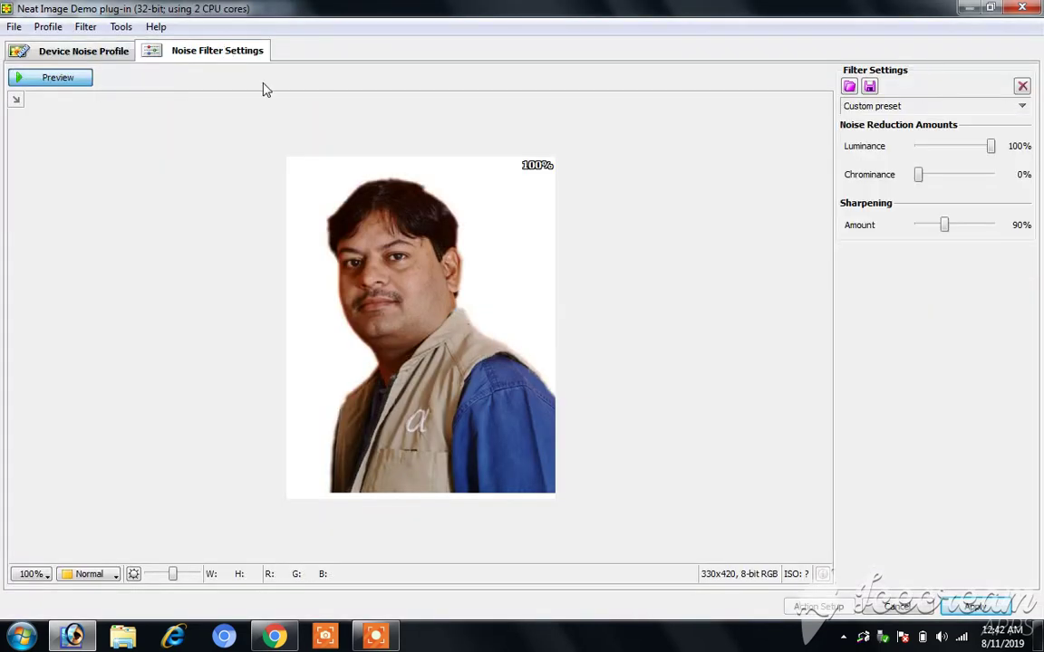
click(433, 297)
click(433, 297)
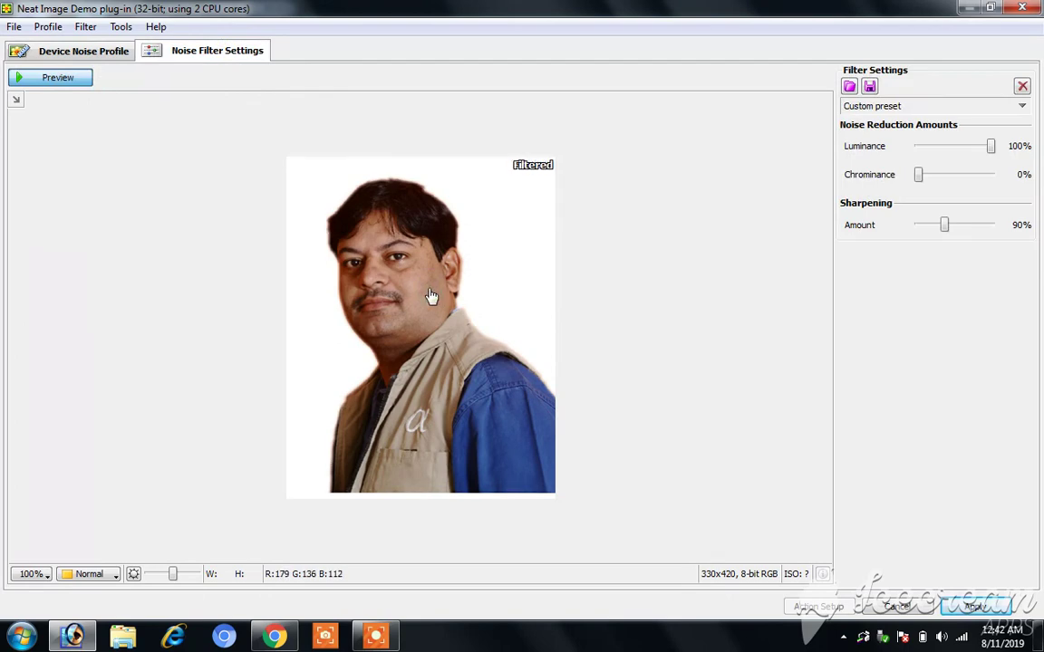
click(434, 297)
scroll(432, 298, up, 2)
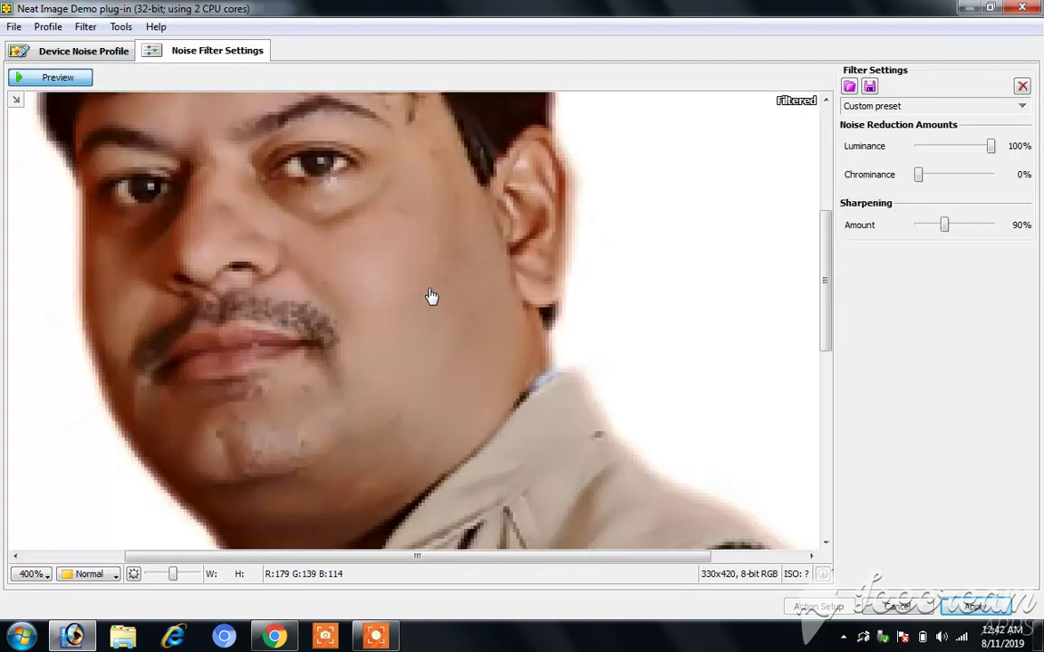
click(432, 297)
click(433, 297)
click(432, 298)
click(972, 607)
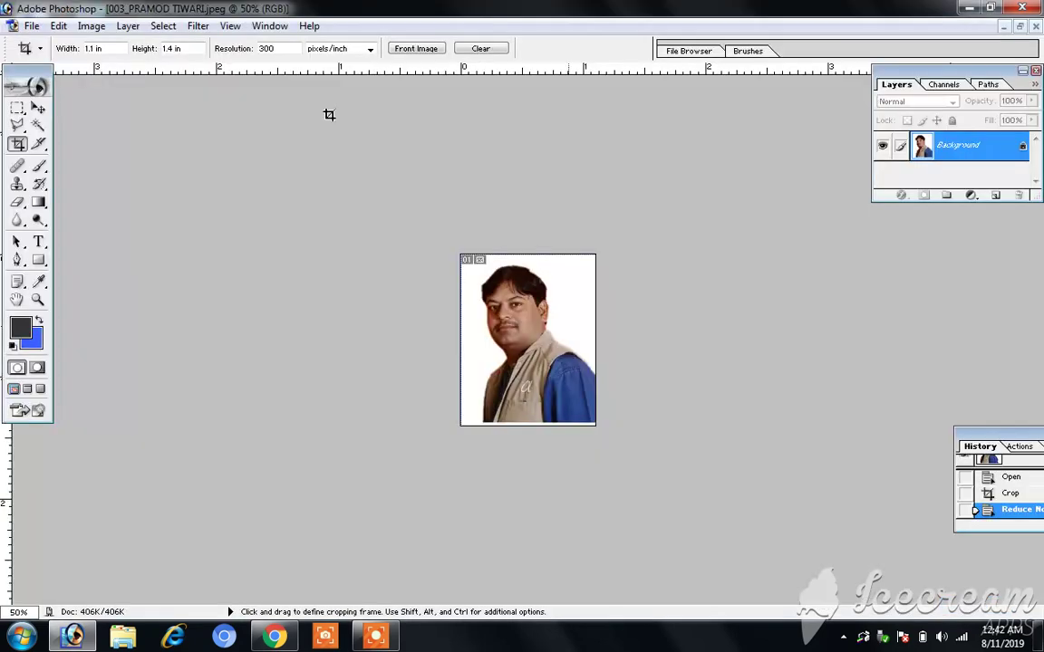
Reapply Reduce Noise three more times, giving four Reduce Noise steps in History
click(198, 27)
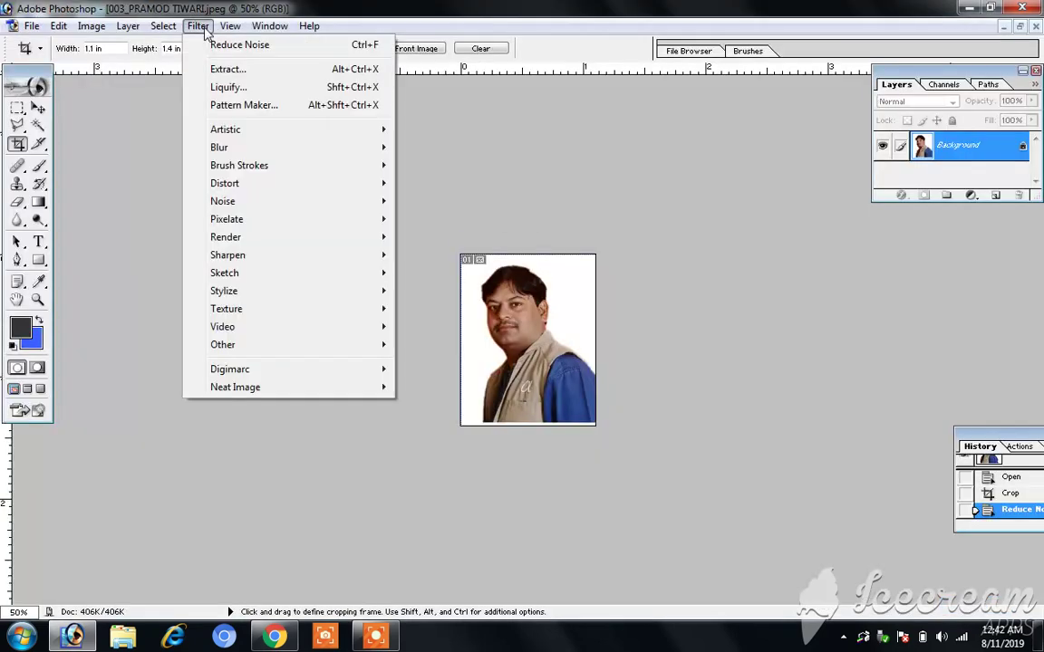
click(259, 45)
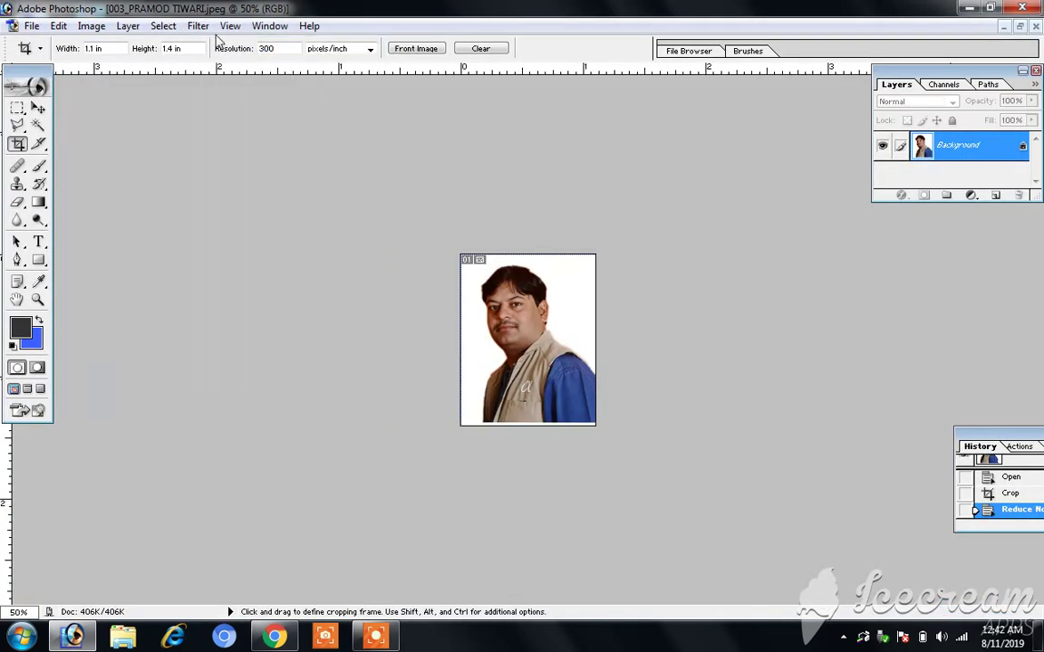
click(199, 26)
click(231, 47)
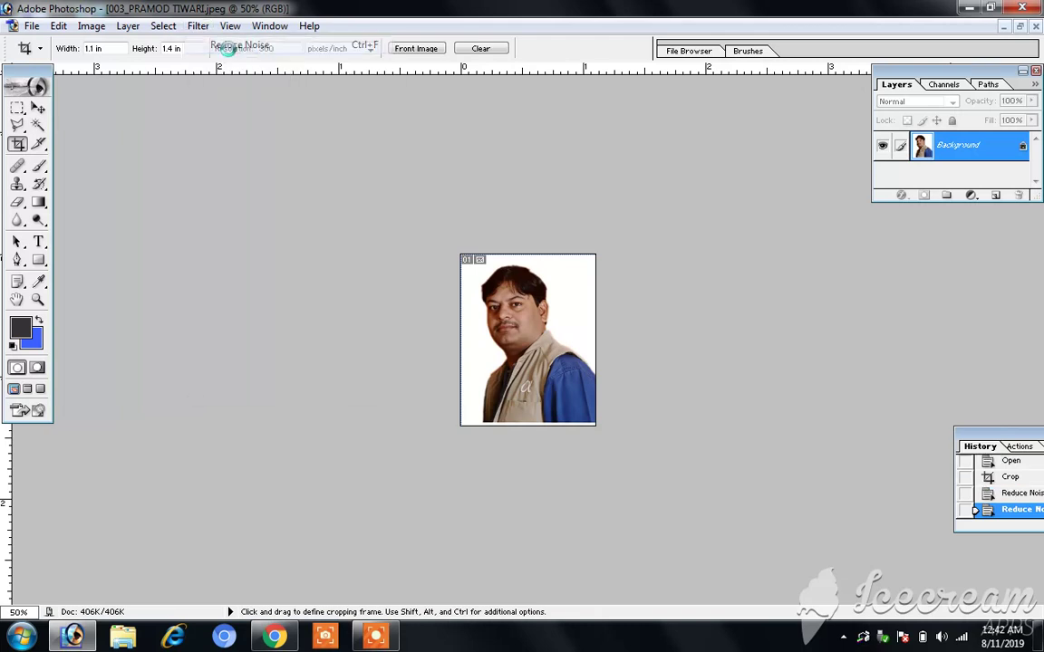
click(208, 28)
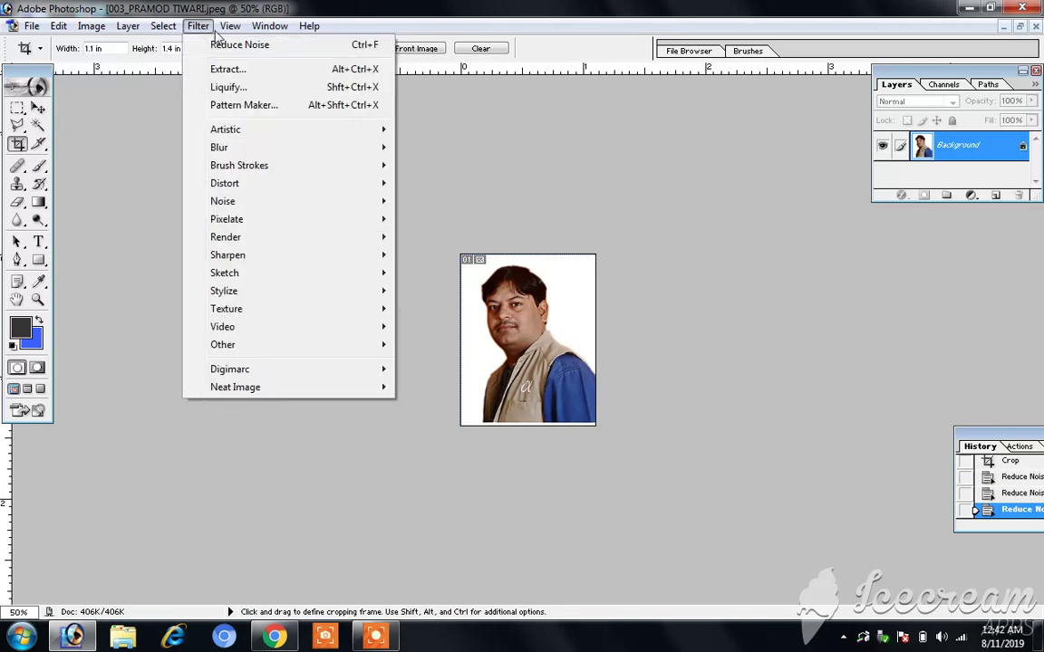
mouse_move(197, 26)
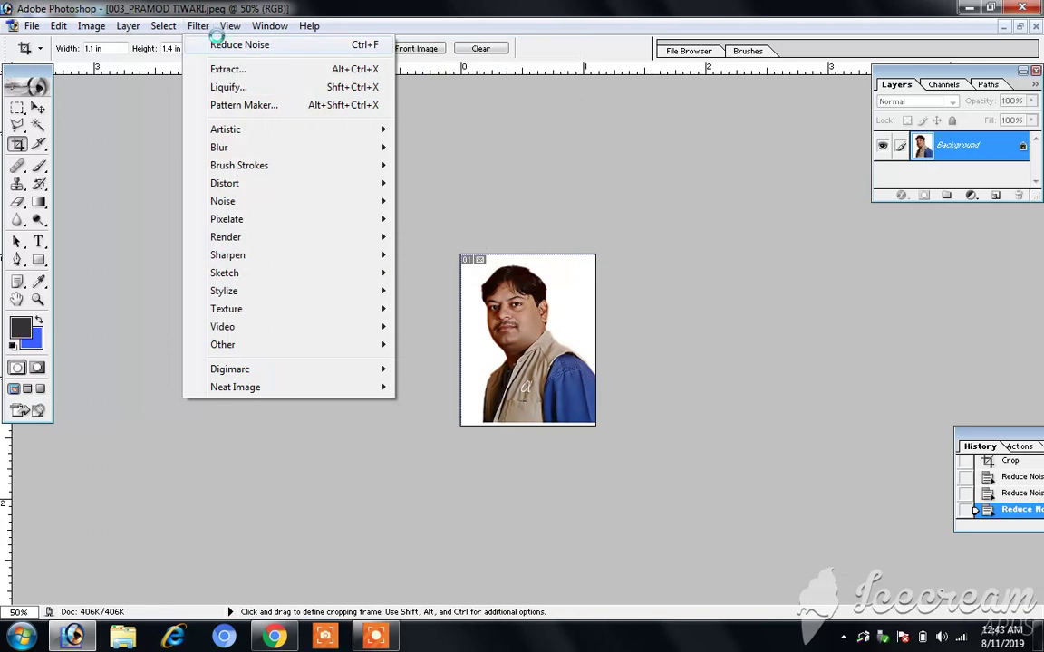
click(217, 41)
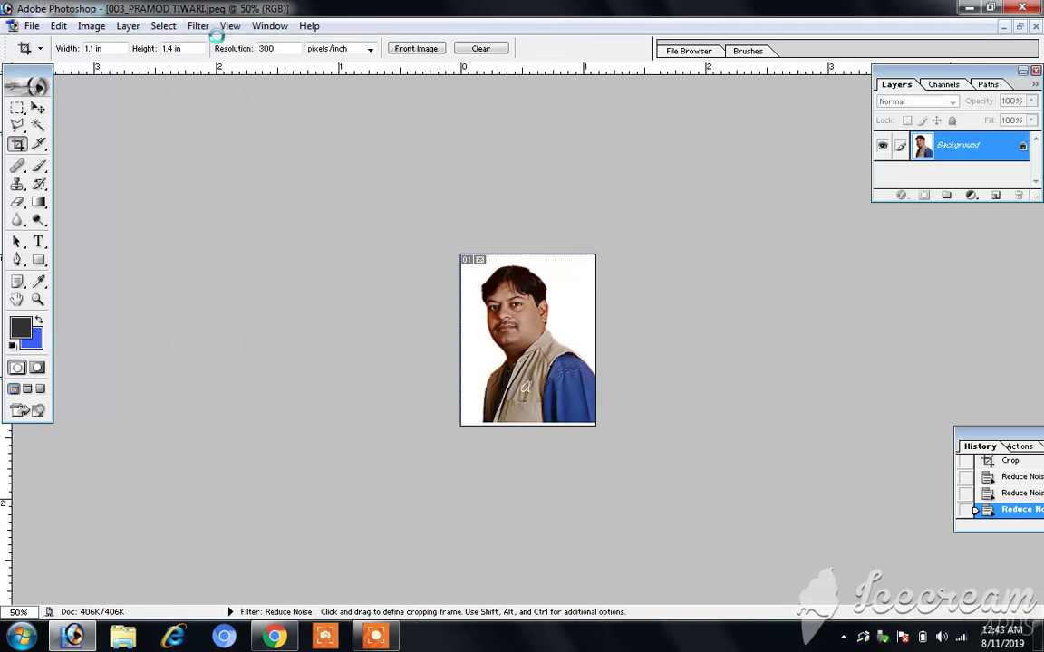
ctrl+click(530, 328)
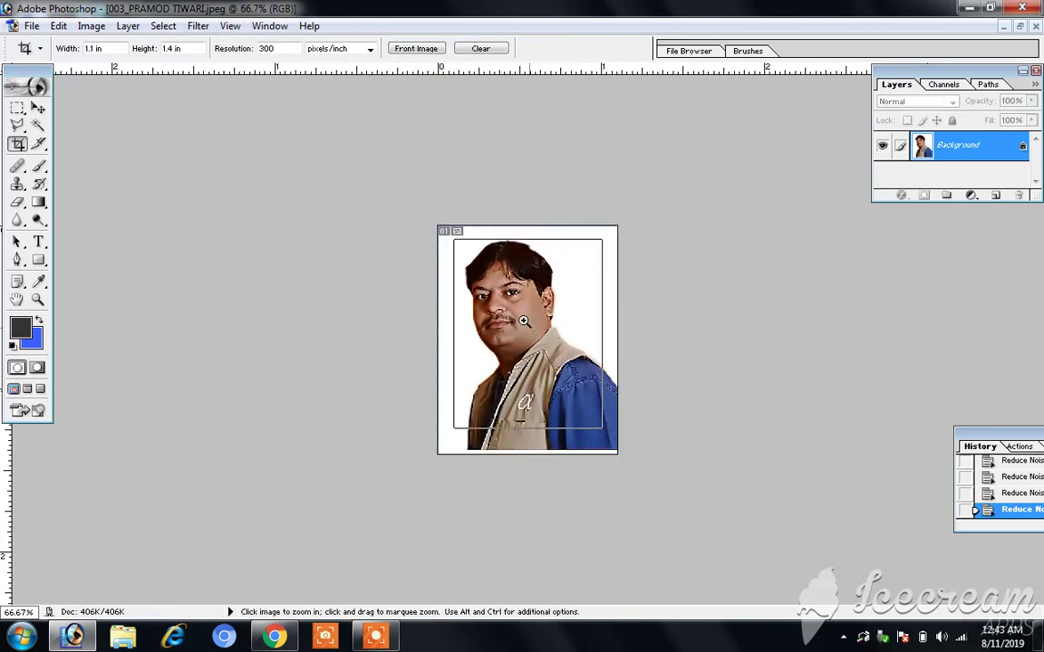
View at 100%, revert to the original snapshot, and close Photoshop without saving
ctrl+click(529, 326)
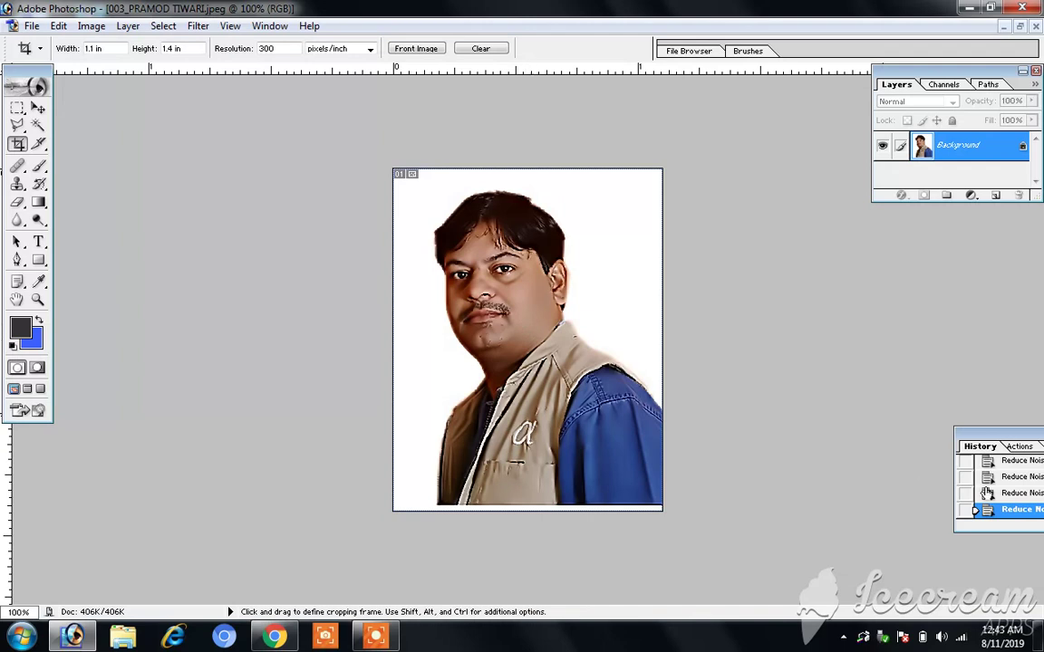
scroll(970, 473, up, 5)
click(986, 471)
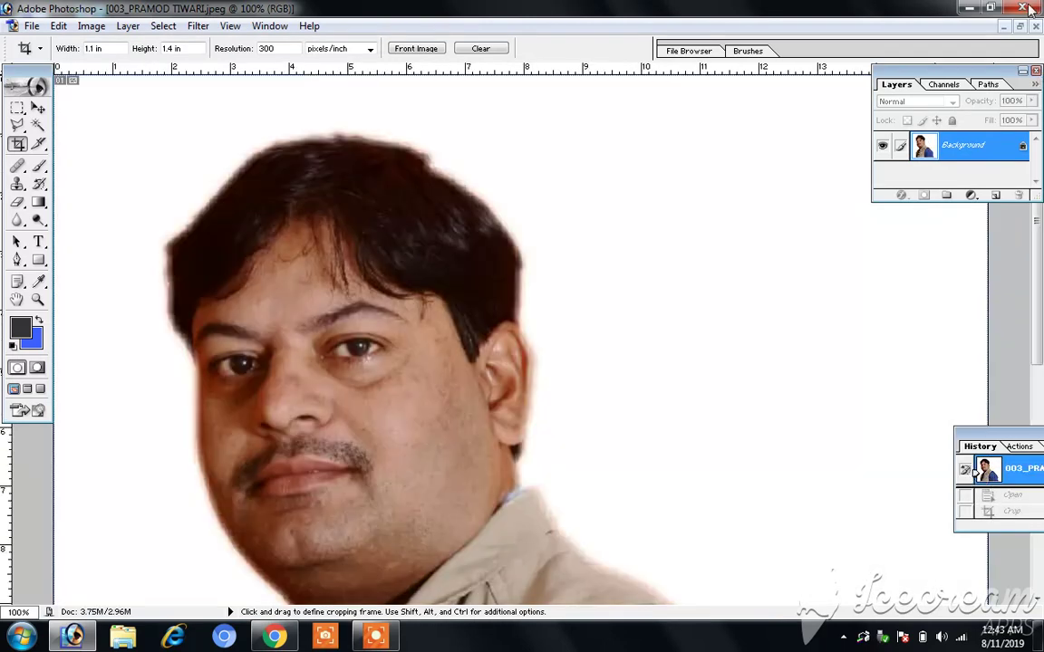
click(1031, 9)
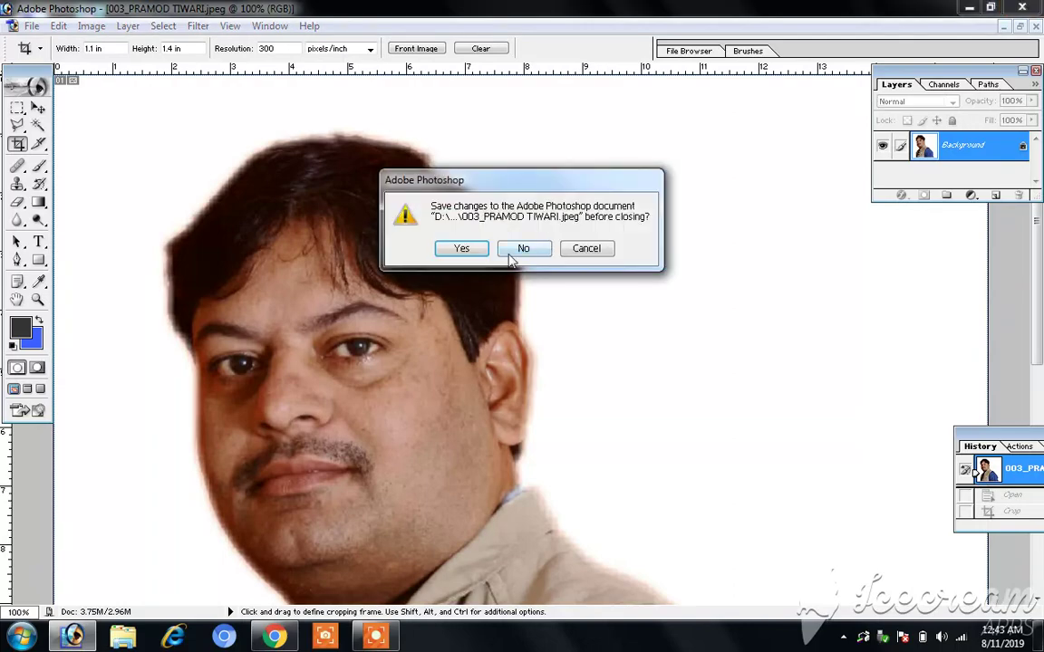
click(510, 258)
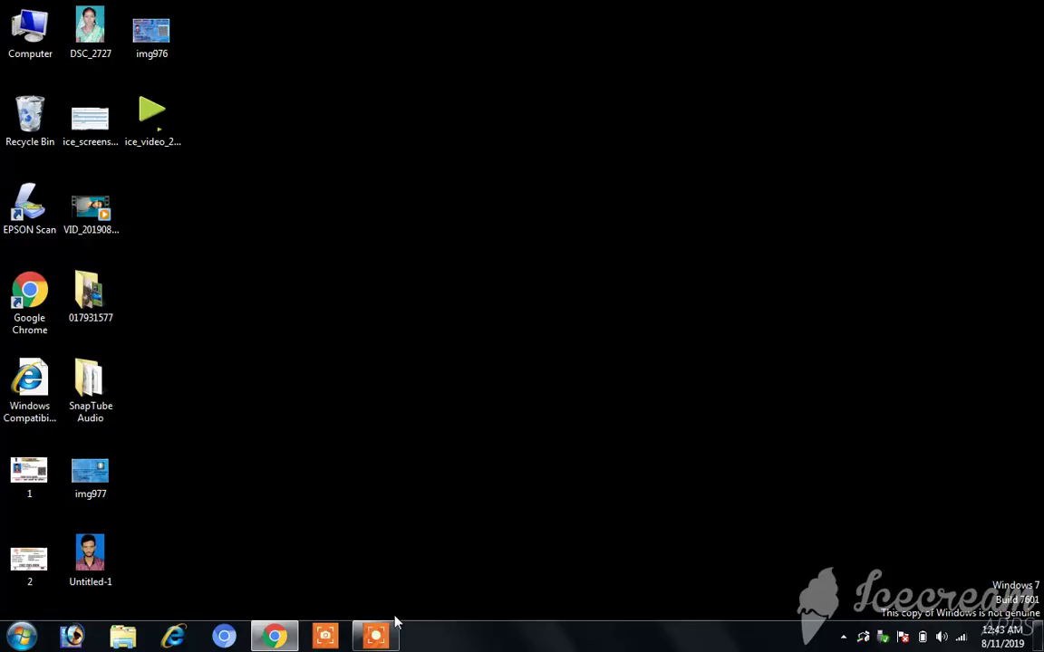